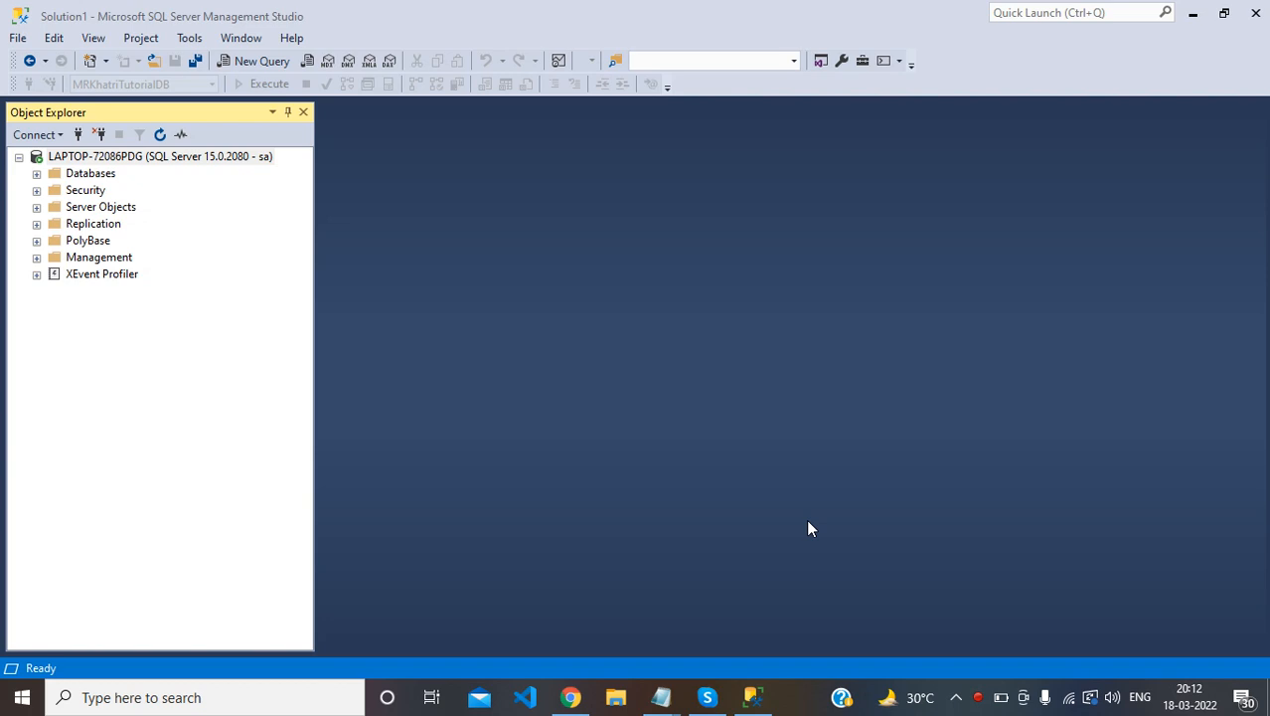
- Switch to Chrome and open Microsoft's SQL Server Downloads result in a separate tab
click(570, 696)
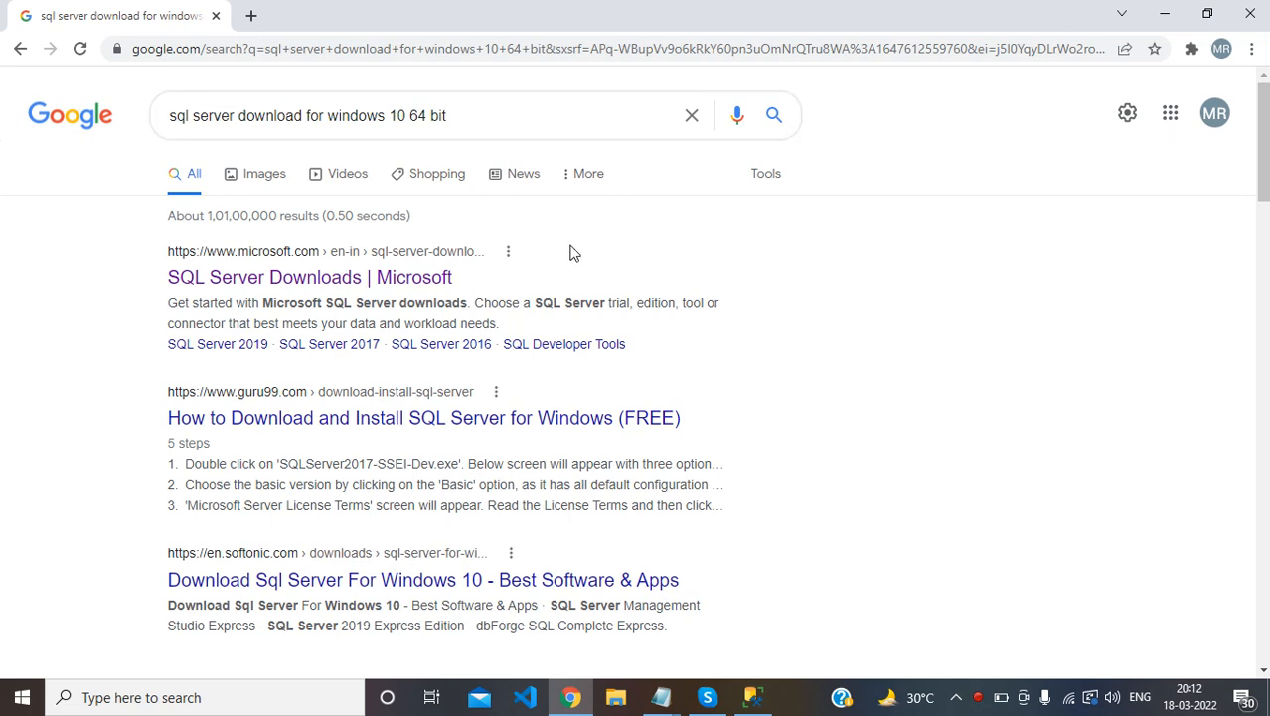
right_click(285, 285)
click(333, 292)
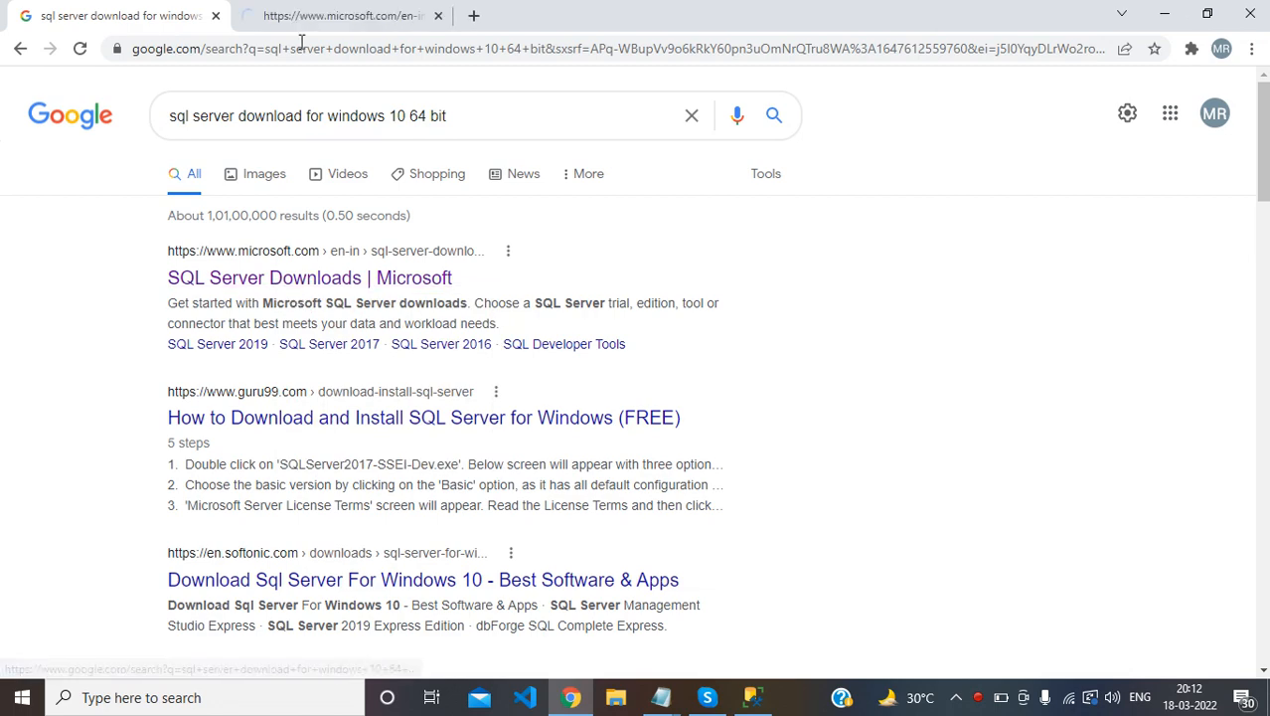
click(318, 16)
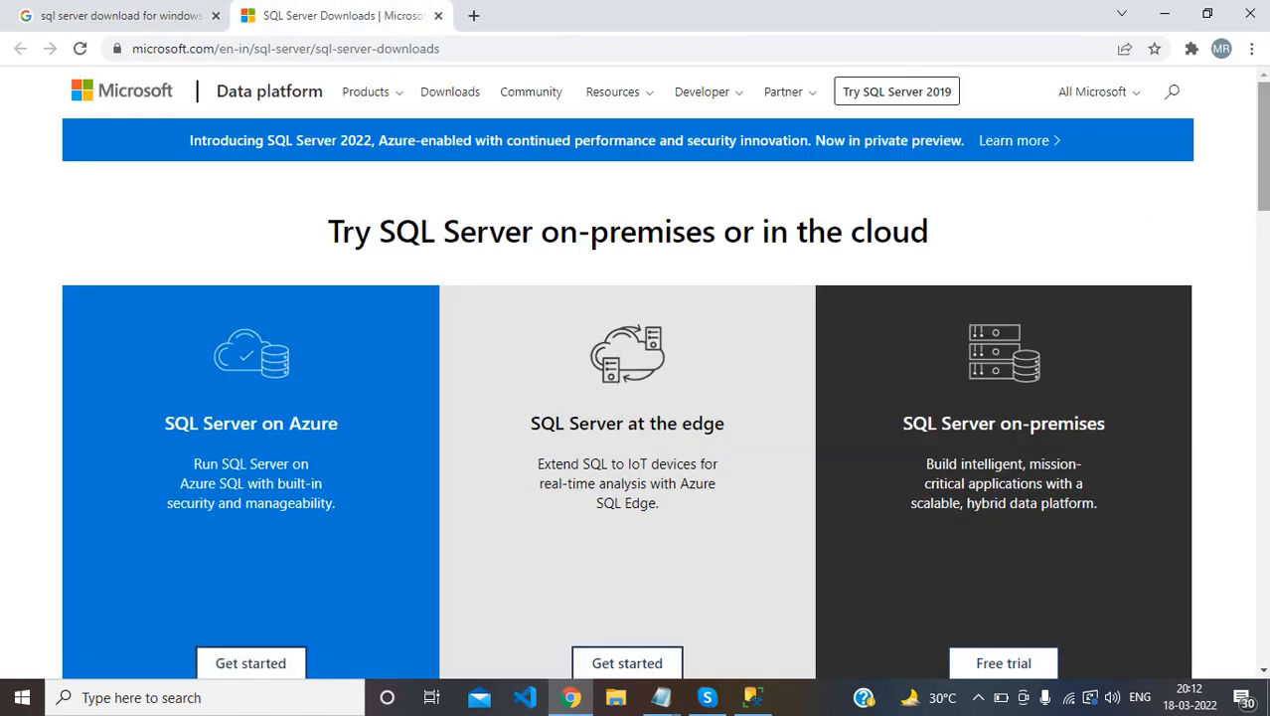
- Download the free SQL Server 2019 Express edition installer and dismiss the download notice
drag(1264, 154, 1266, 205)
scroll(1162, 167, down, 4)
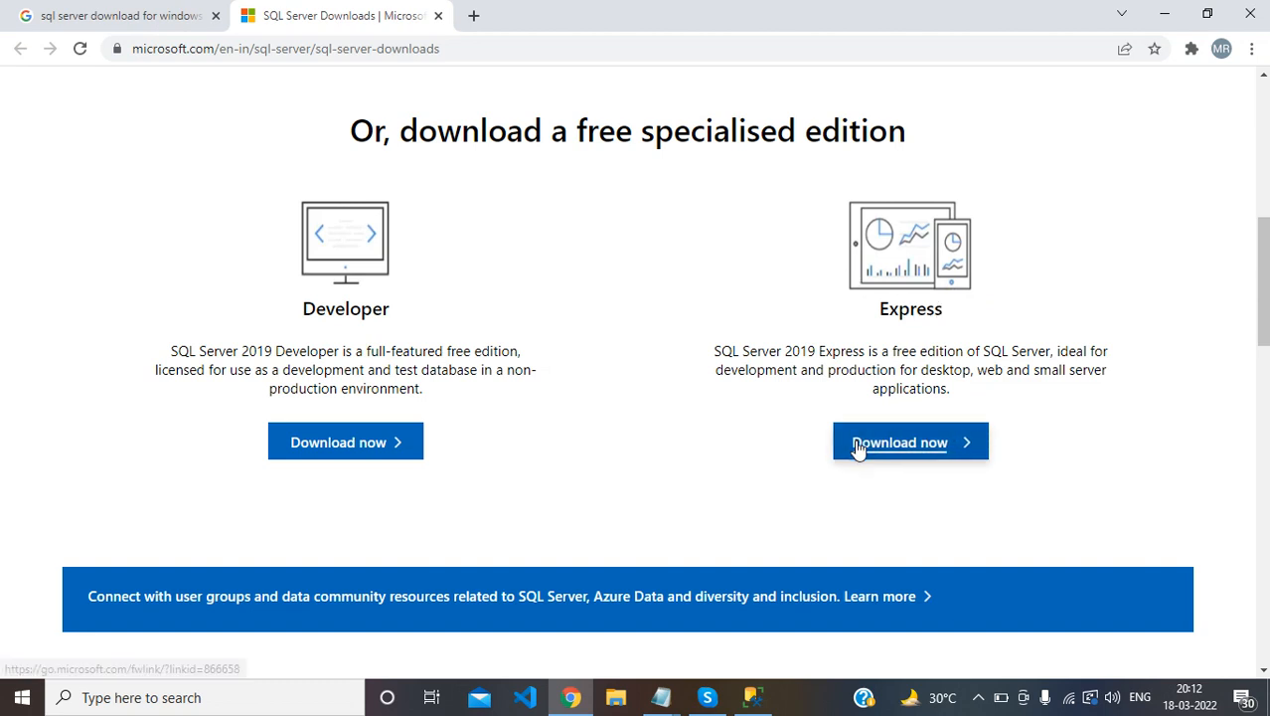
click(914, 452)
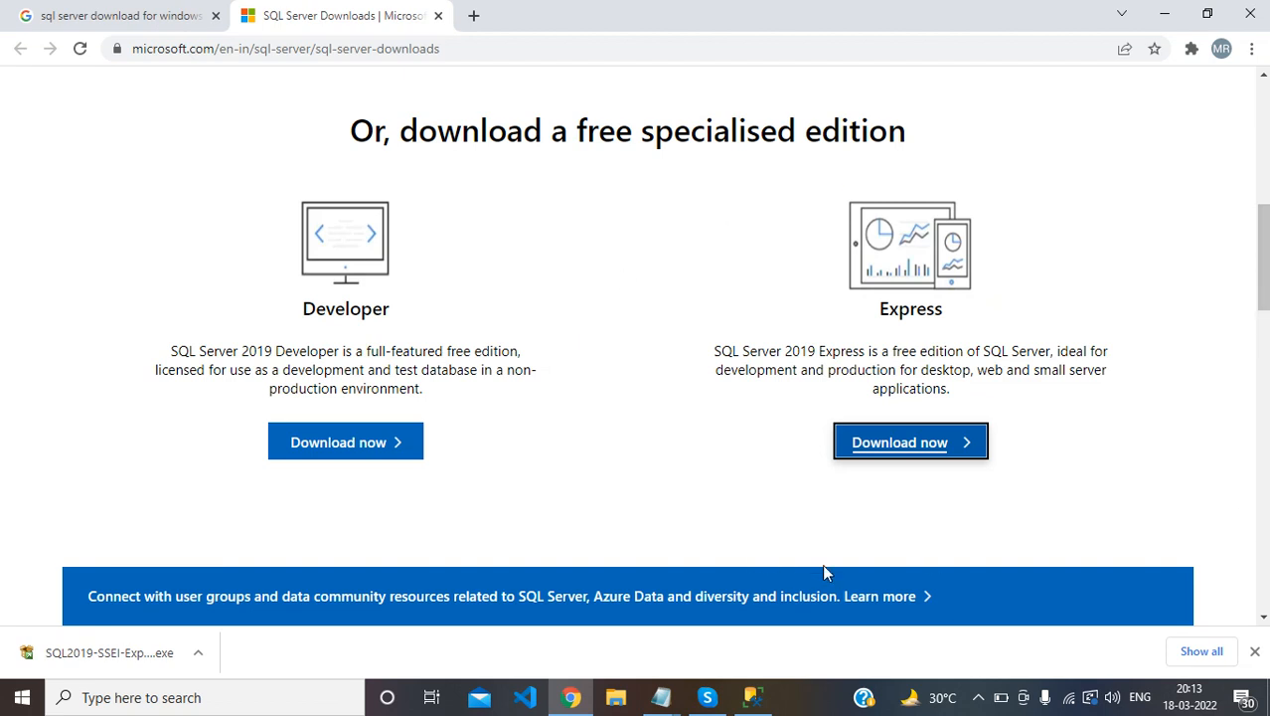
click(1254, 651)
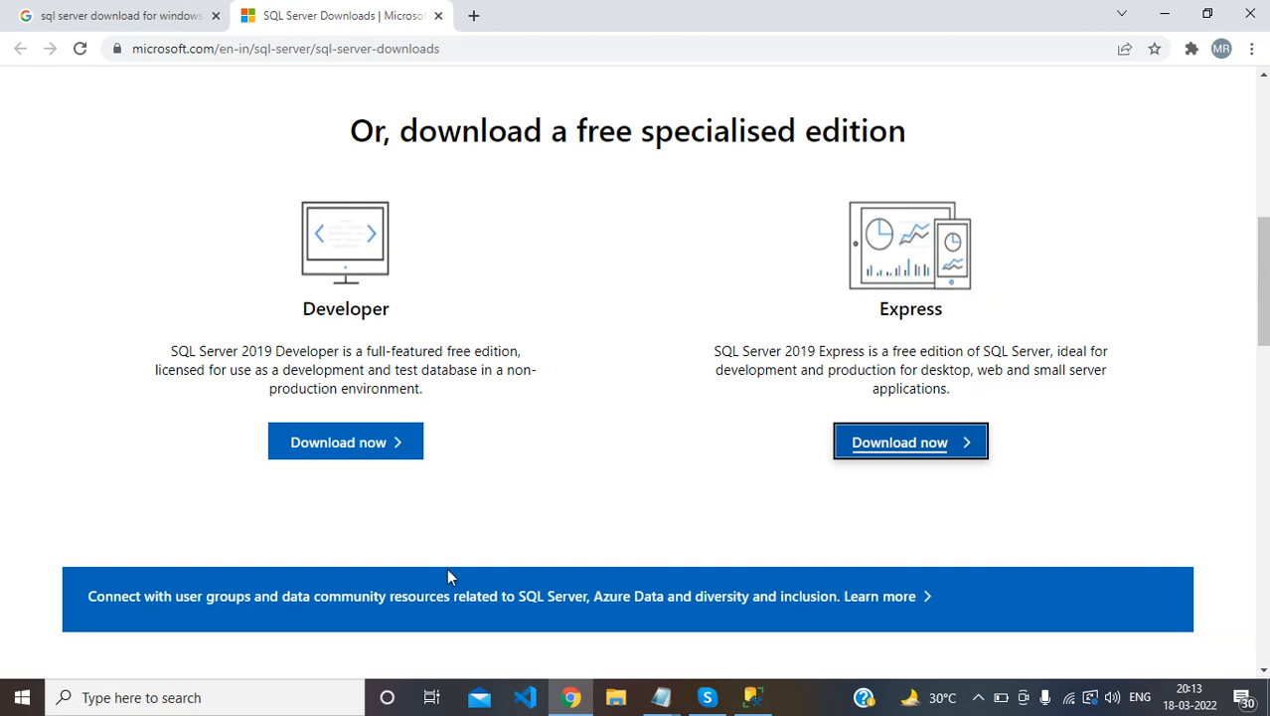
- Search Windows for "sql server ma" to locate the installed Management Studio, and close the search
click(243, 696)
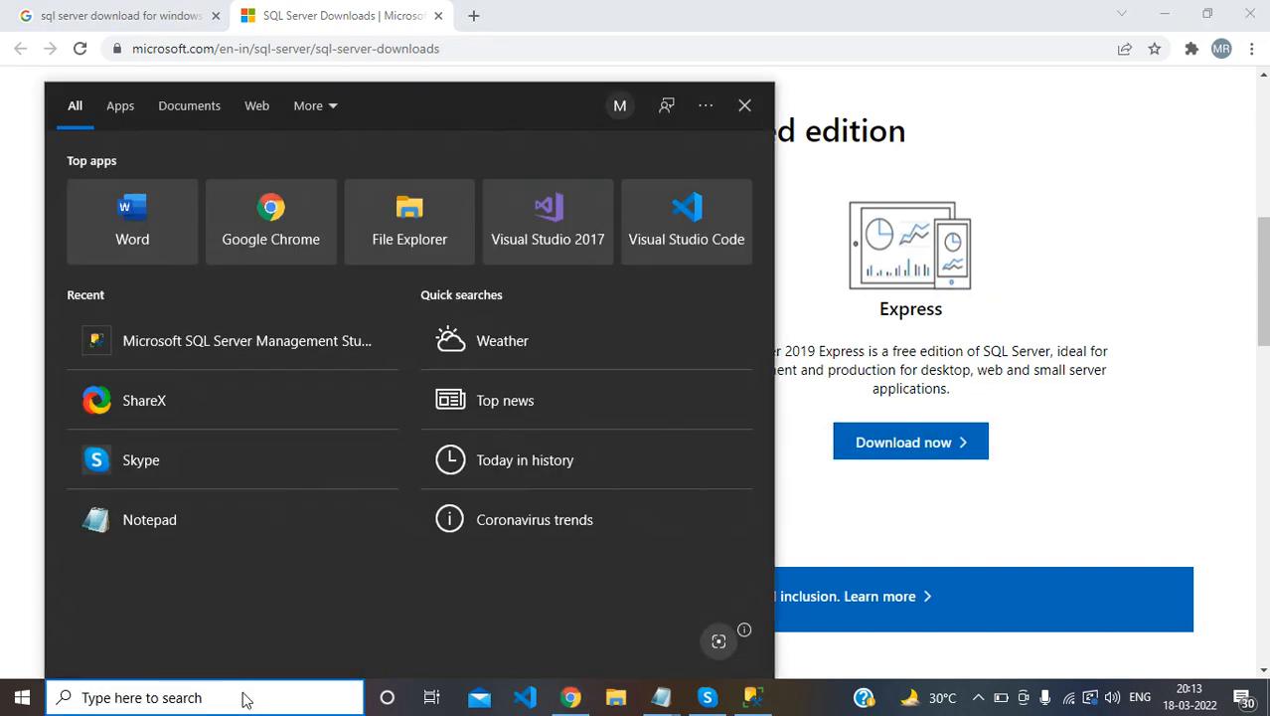
text(sql se)
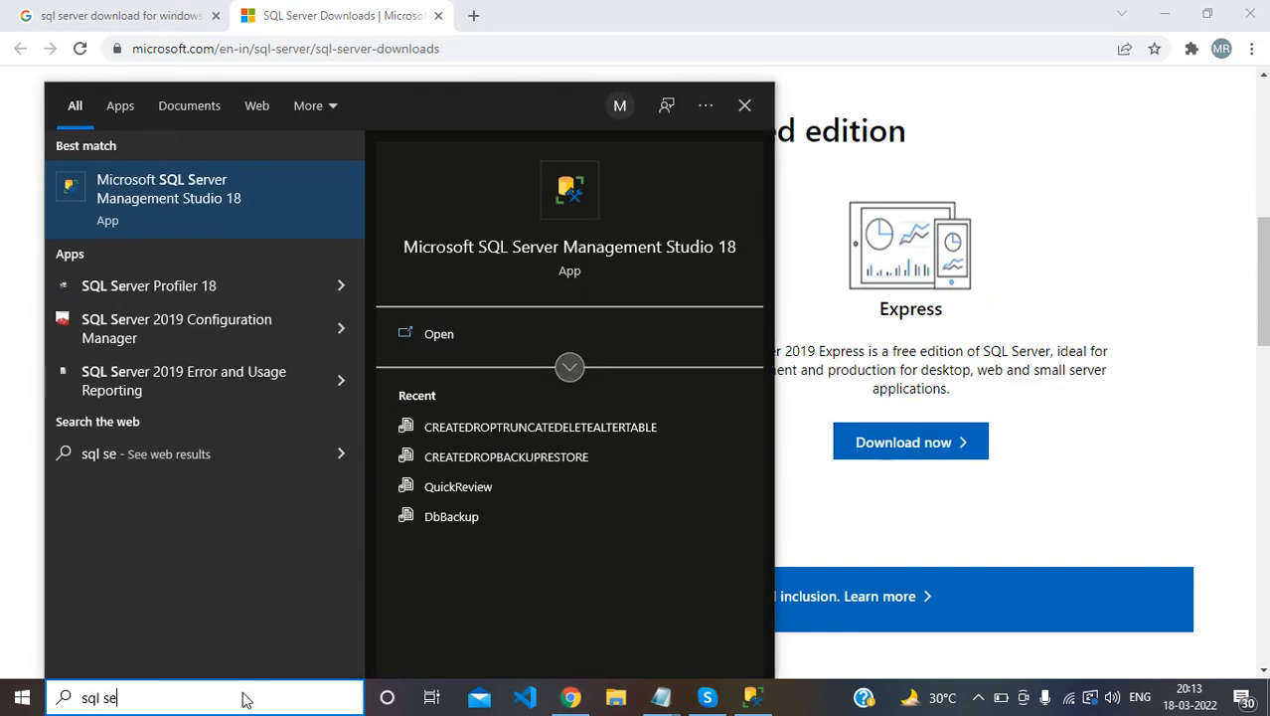
text(rver ma)
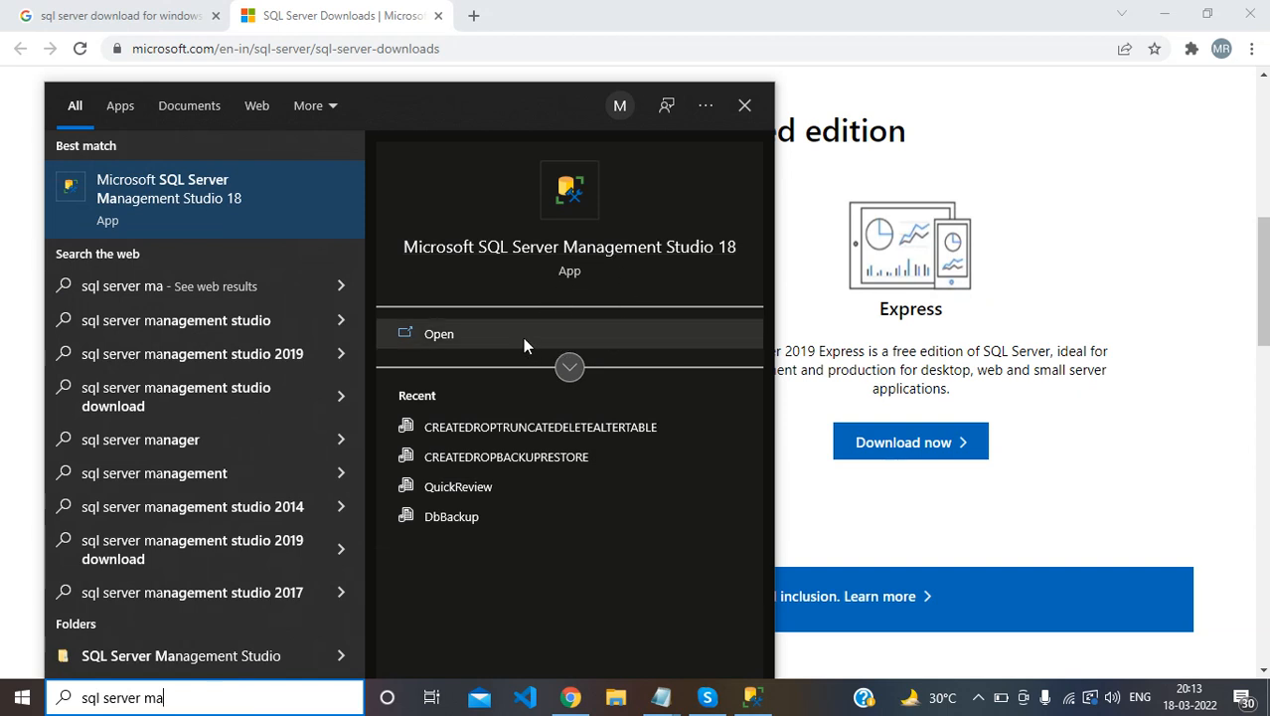
click(1168, 243)
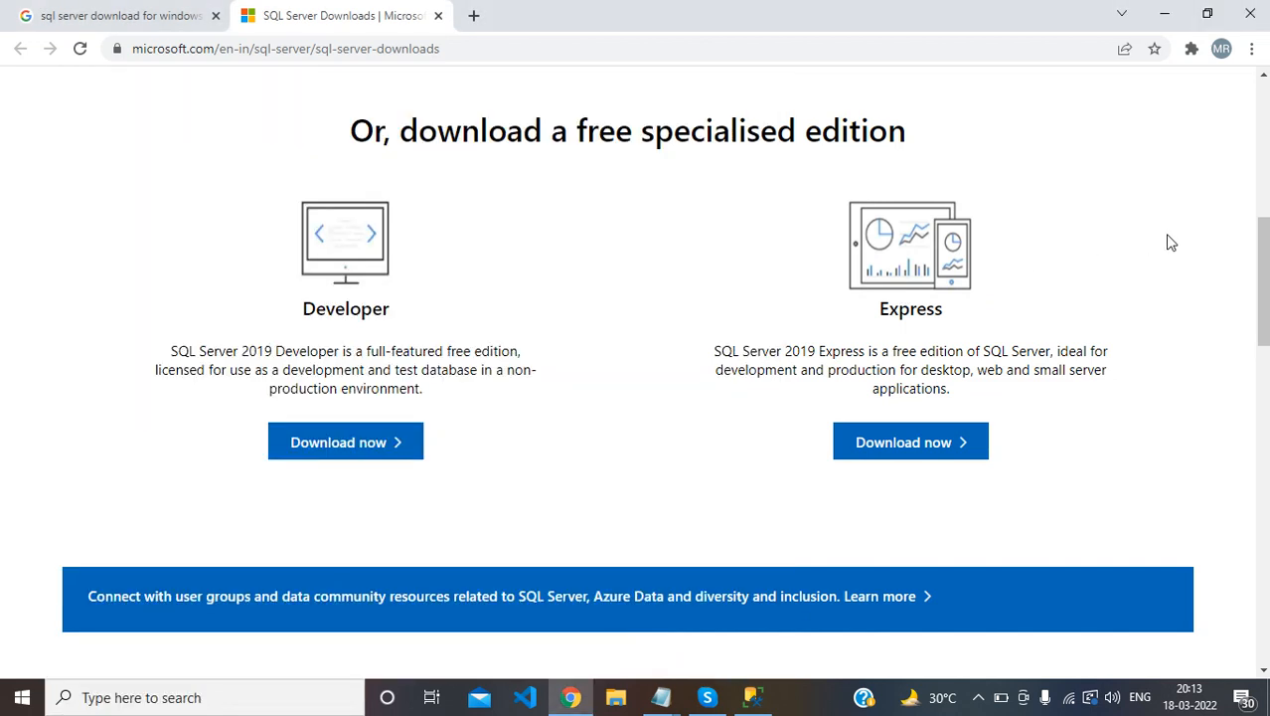
- Switch to SQL Server Management Studio and look through the server's existing databases
click(761, 700)
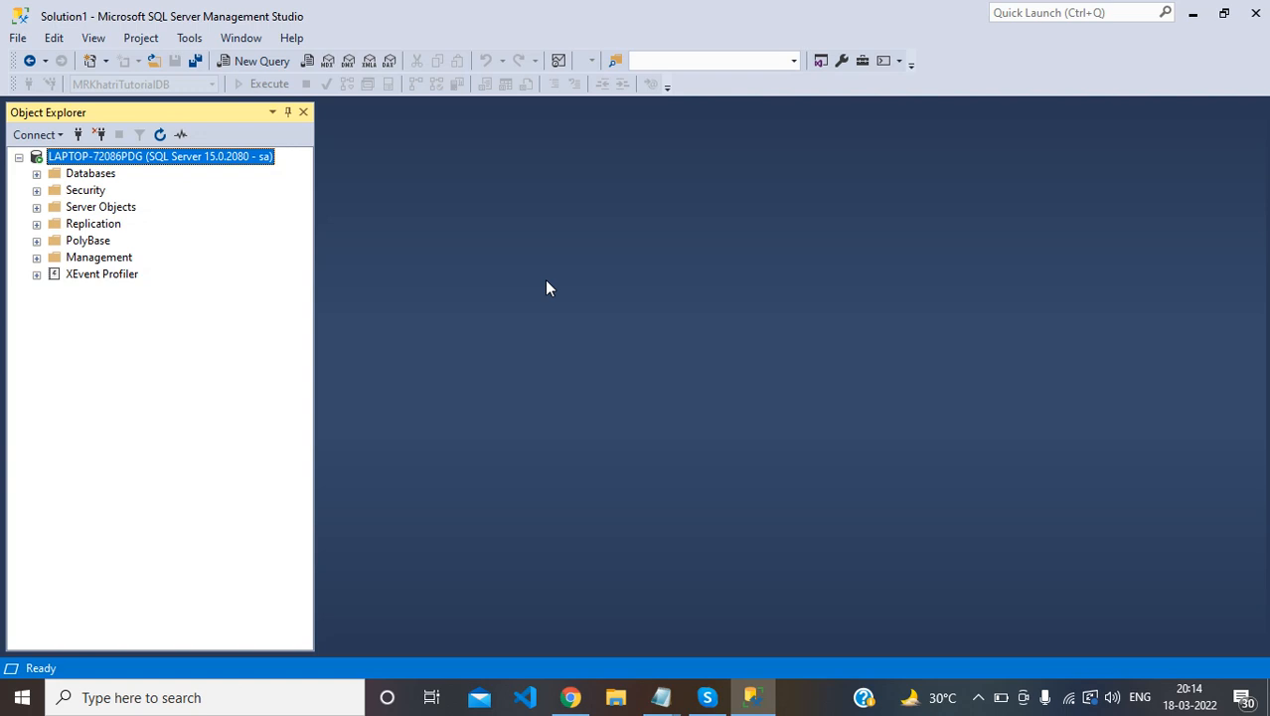
click(86, 177)
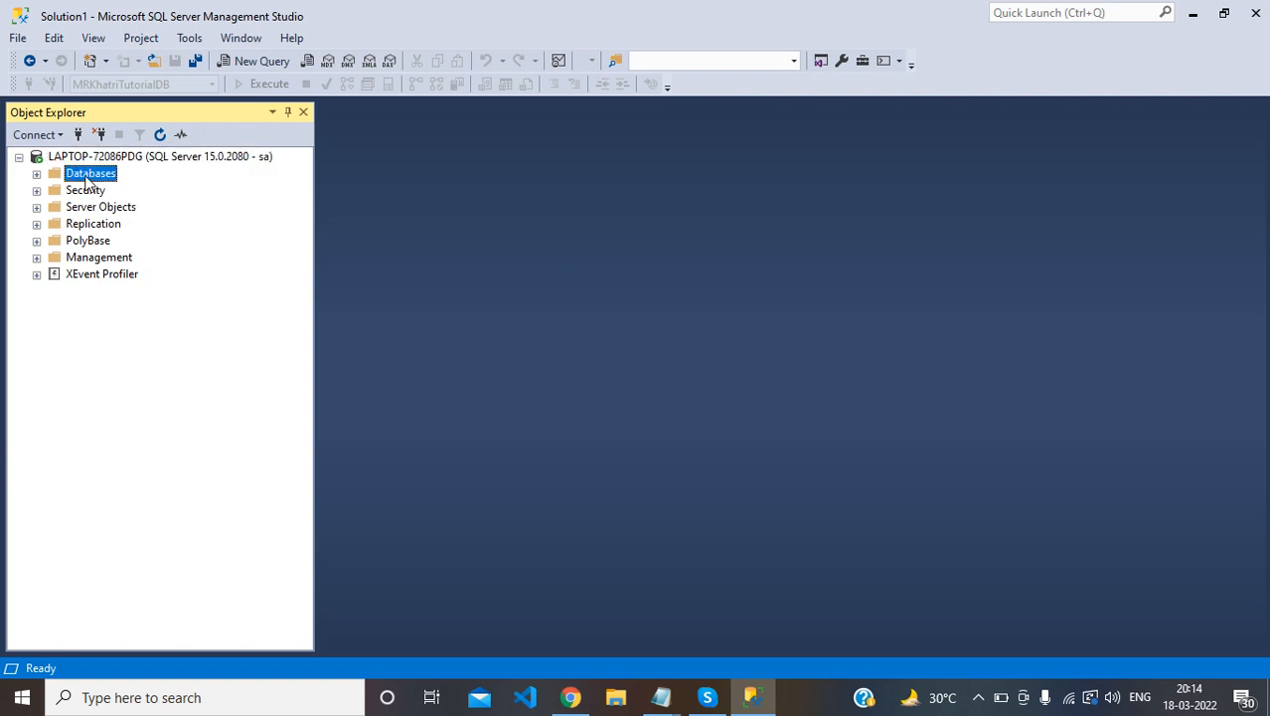
click(37, 173)
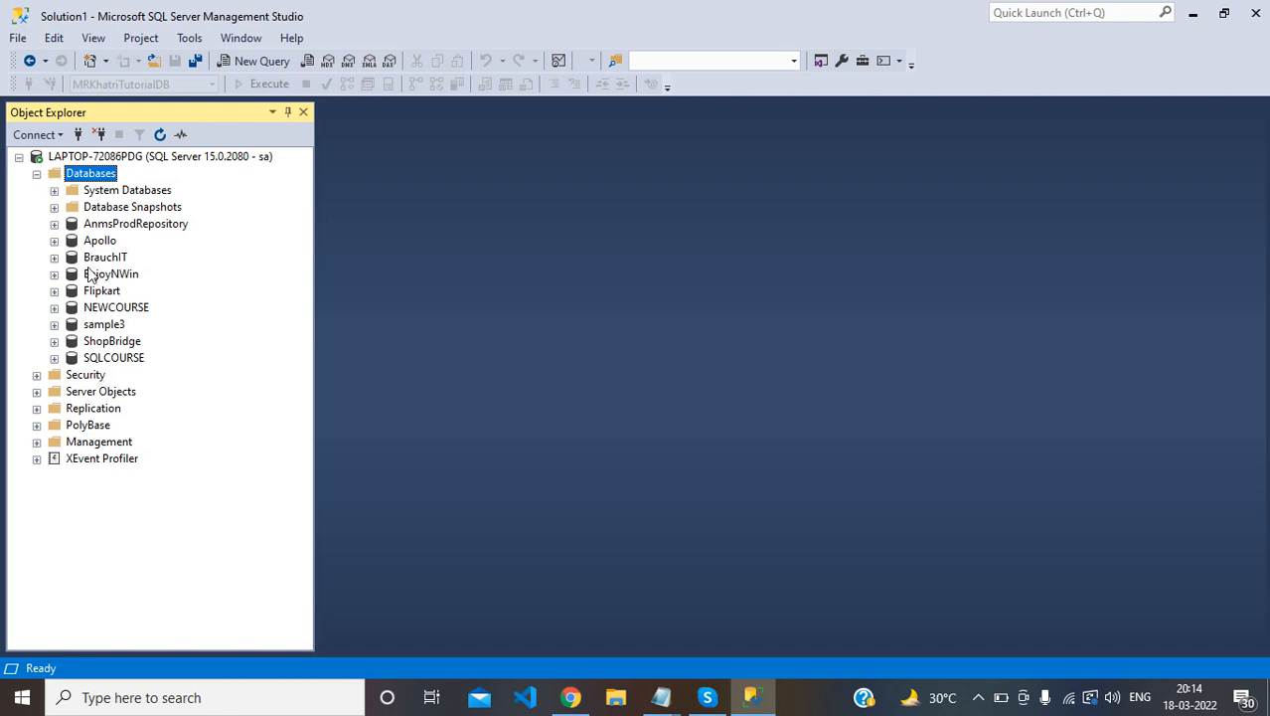
click(37, 174)
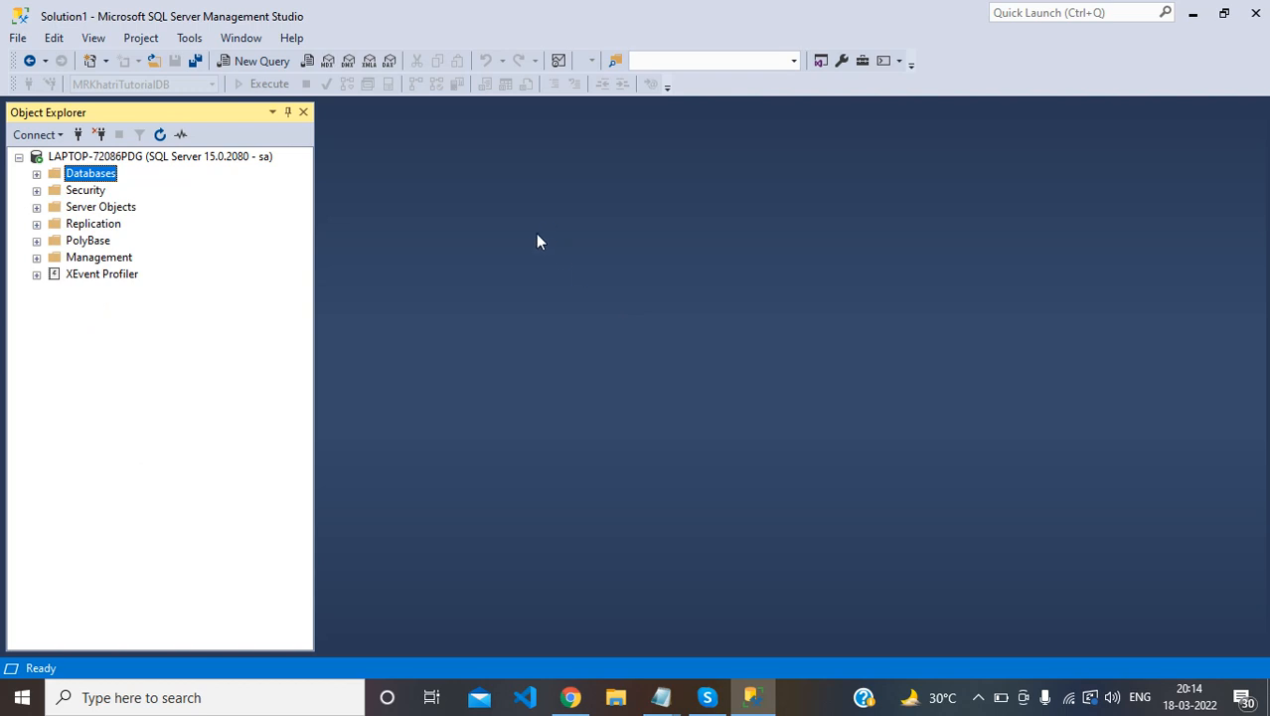
- Create a new database named MRKhatriSocial with the default owner and file settings
right_click(89, 177)
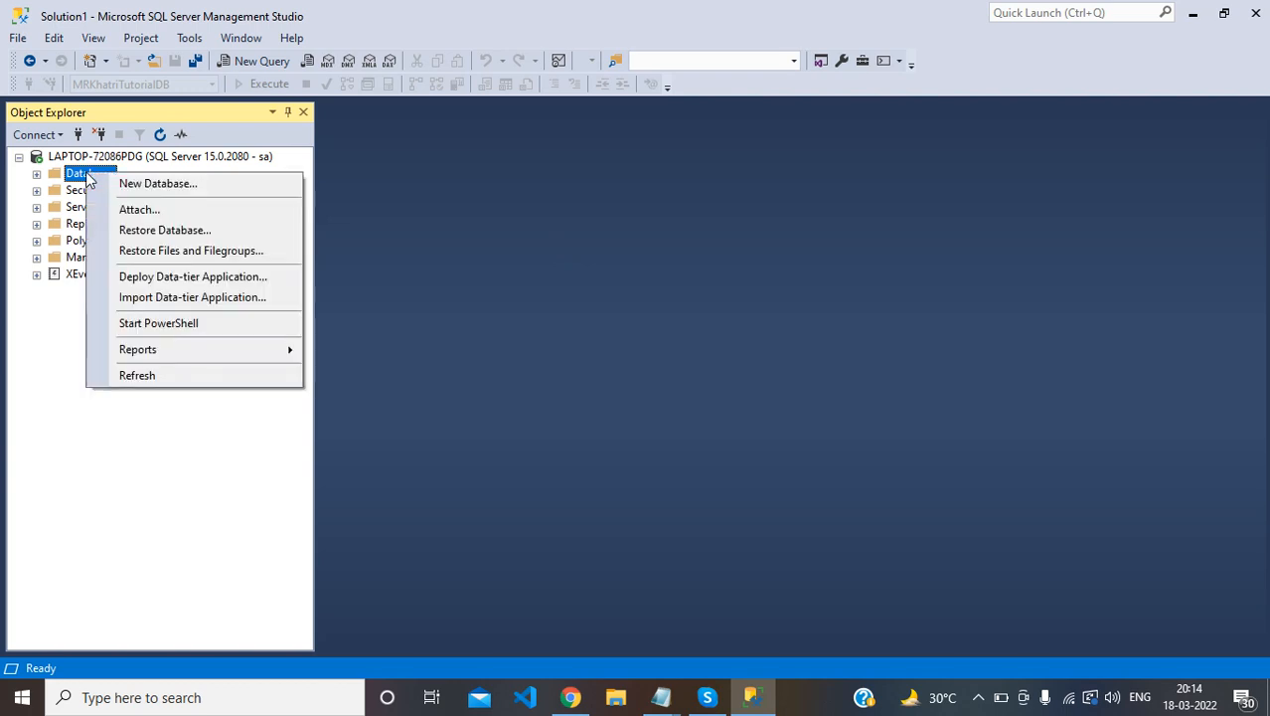
click(165, 186)
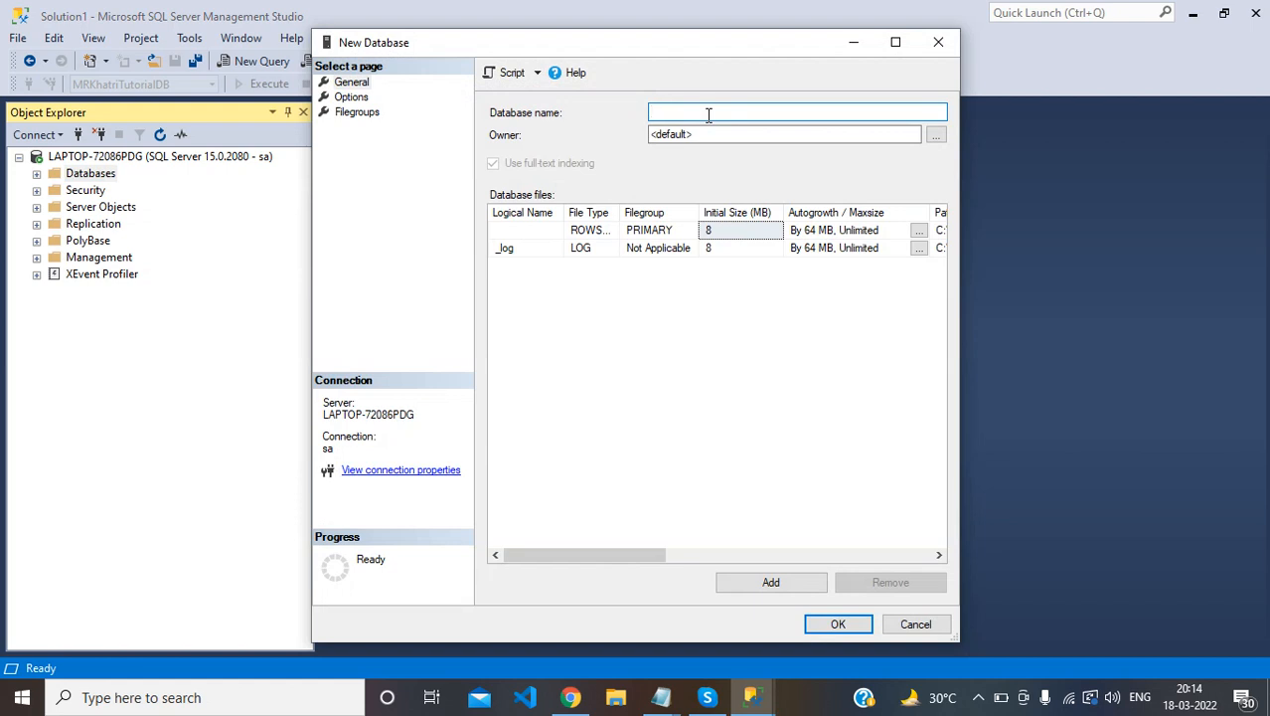
text(MRKhatr)
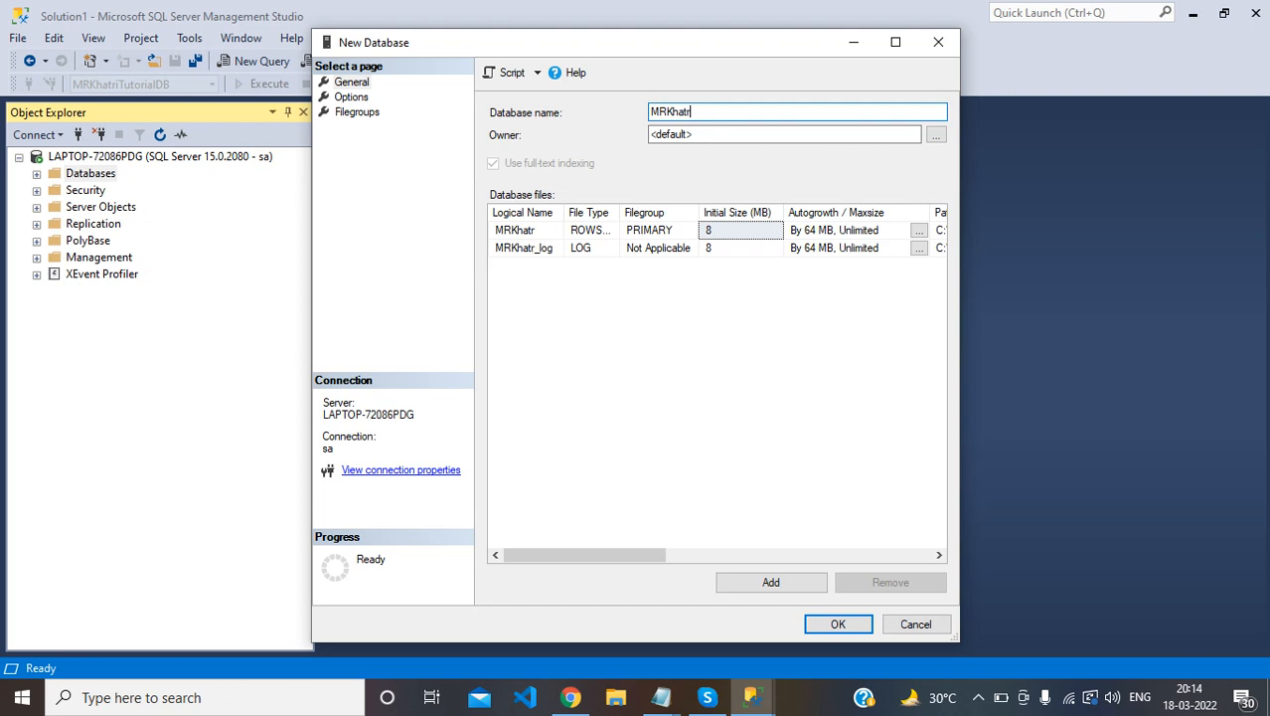
text(iSocial)
click(837, 626)
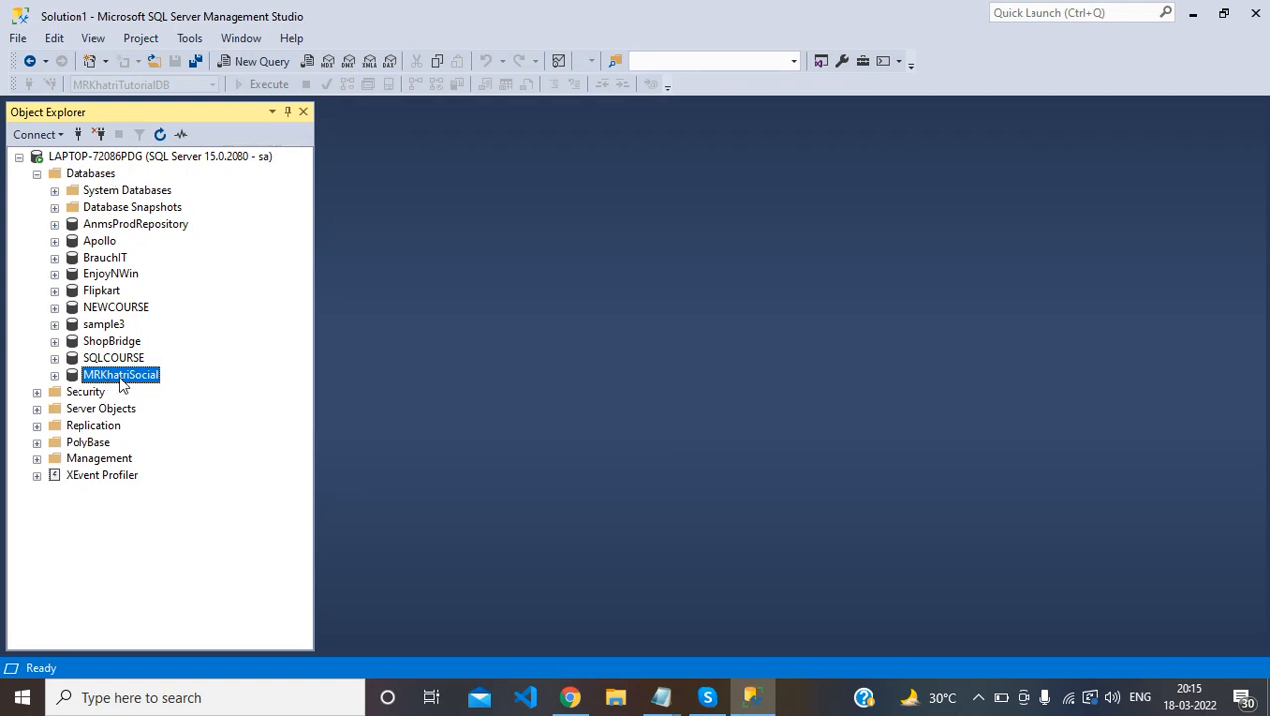
- Start designing a new standard table in the MRKhatriSocial database
click(53, 376)
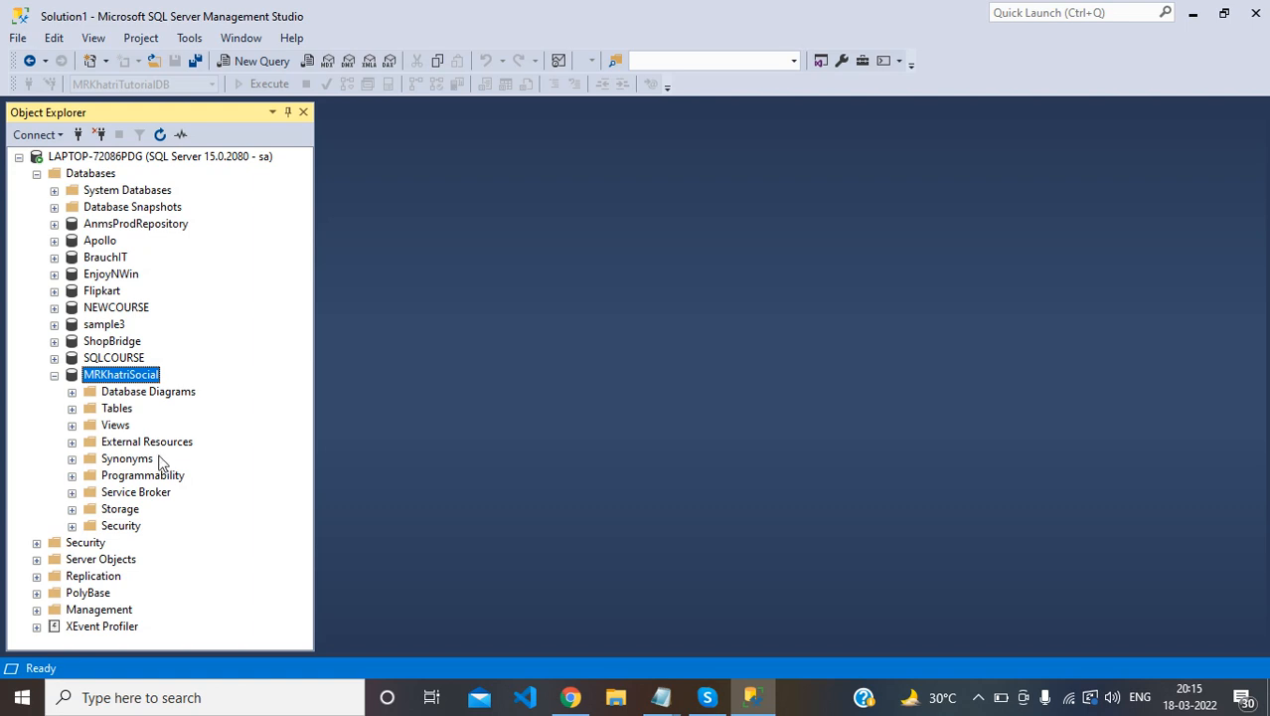
click(116, 410)
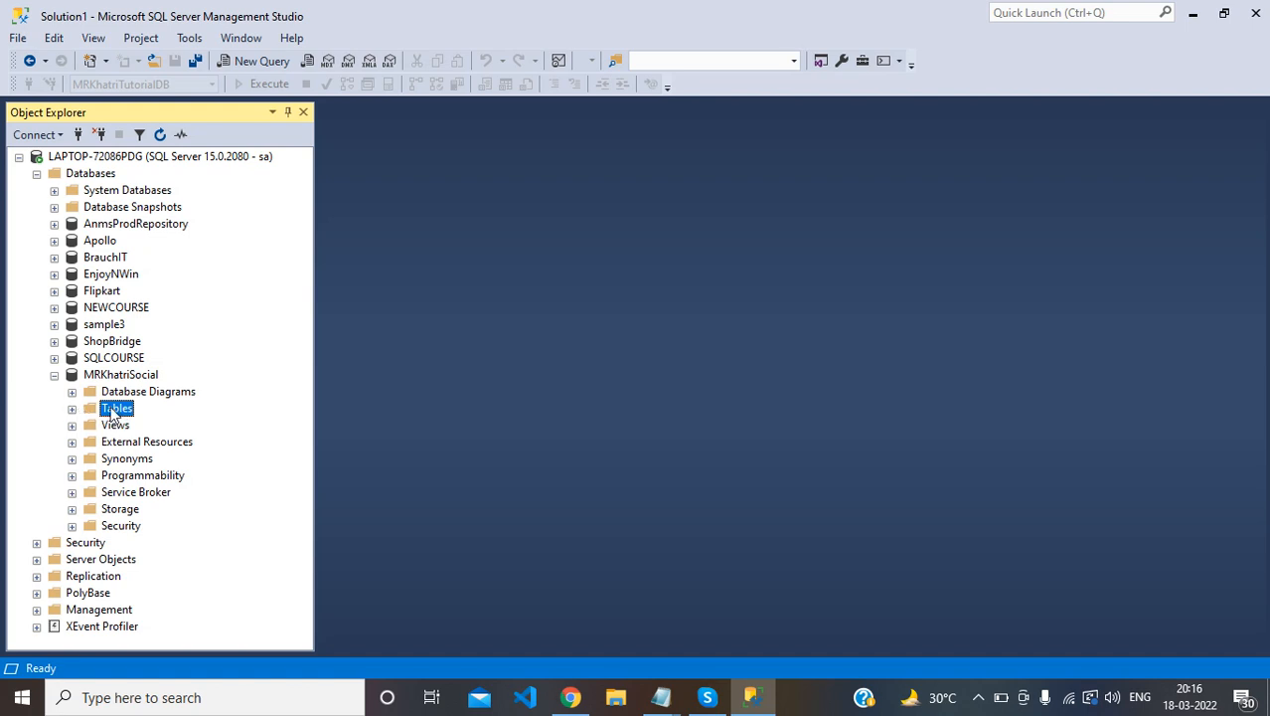
right_click(111, 413)
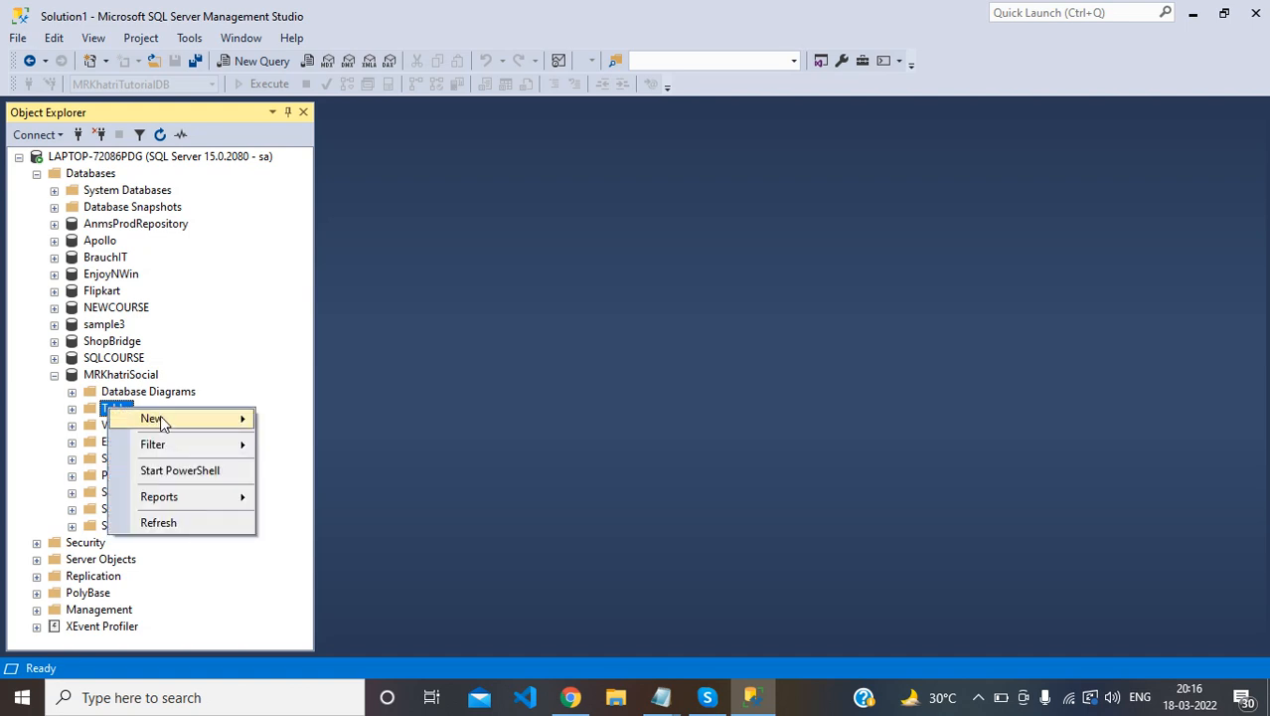
mouse_move(164, 423)
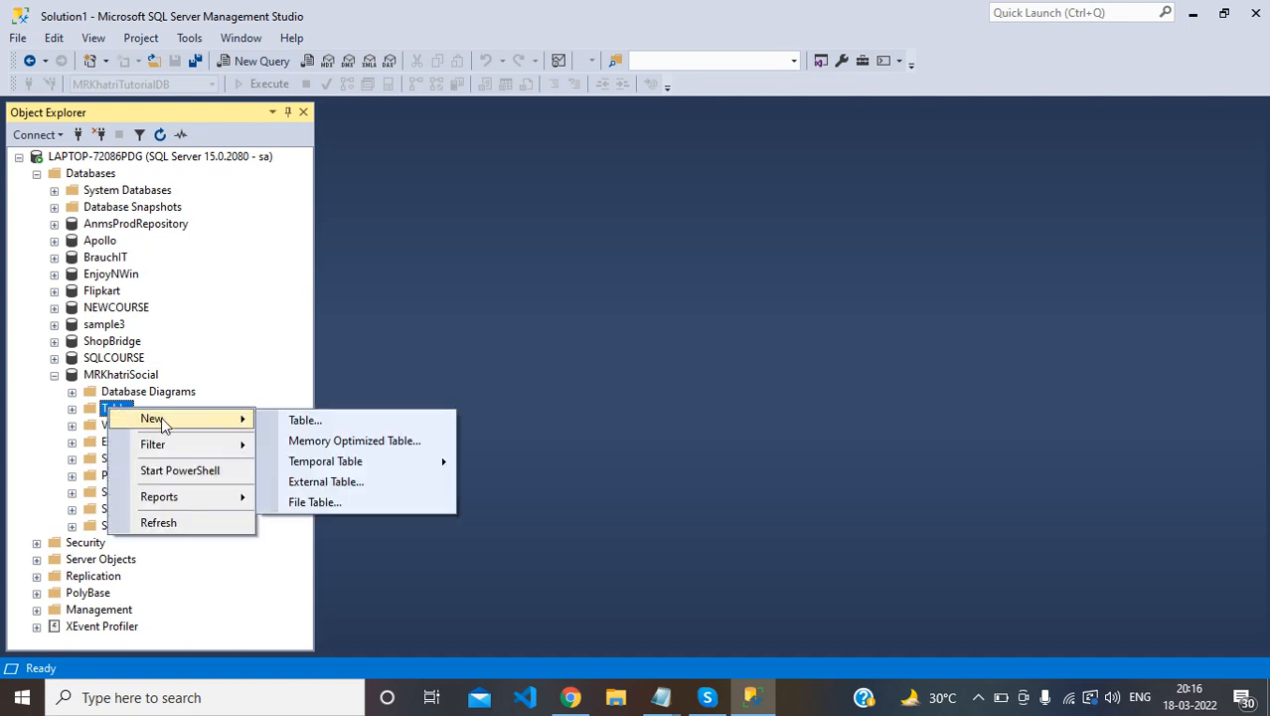
click(301, 420)
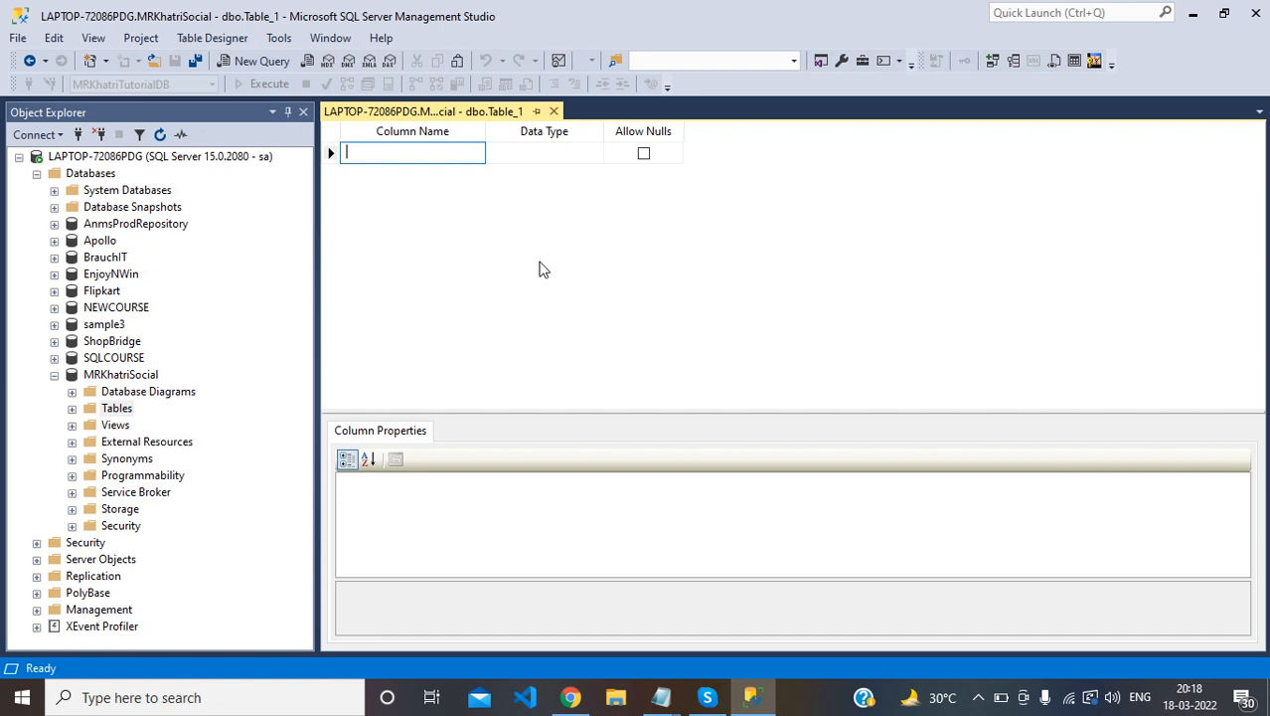
- Define the first column as ID with data type int and disallow nulls
text(ID)
key(Tab)
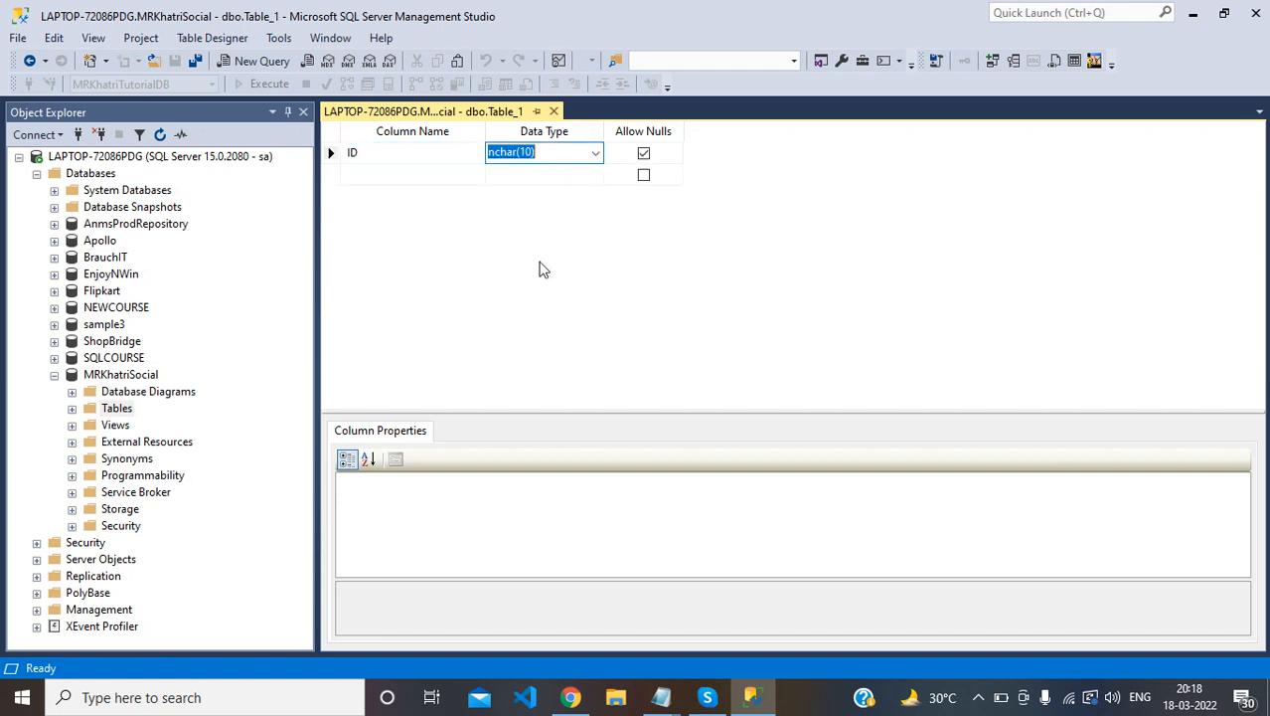
text(int)
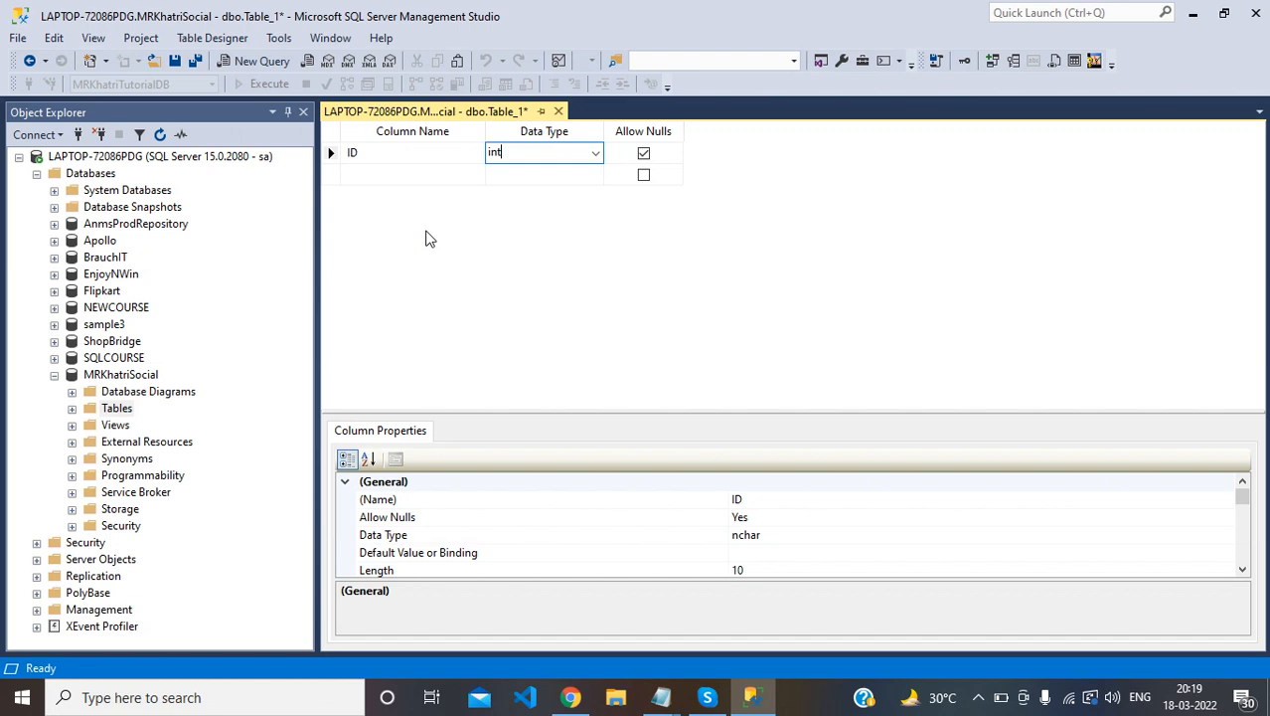
key(Tab)
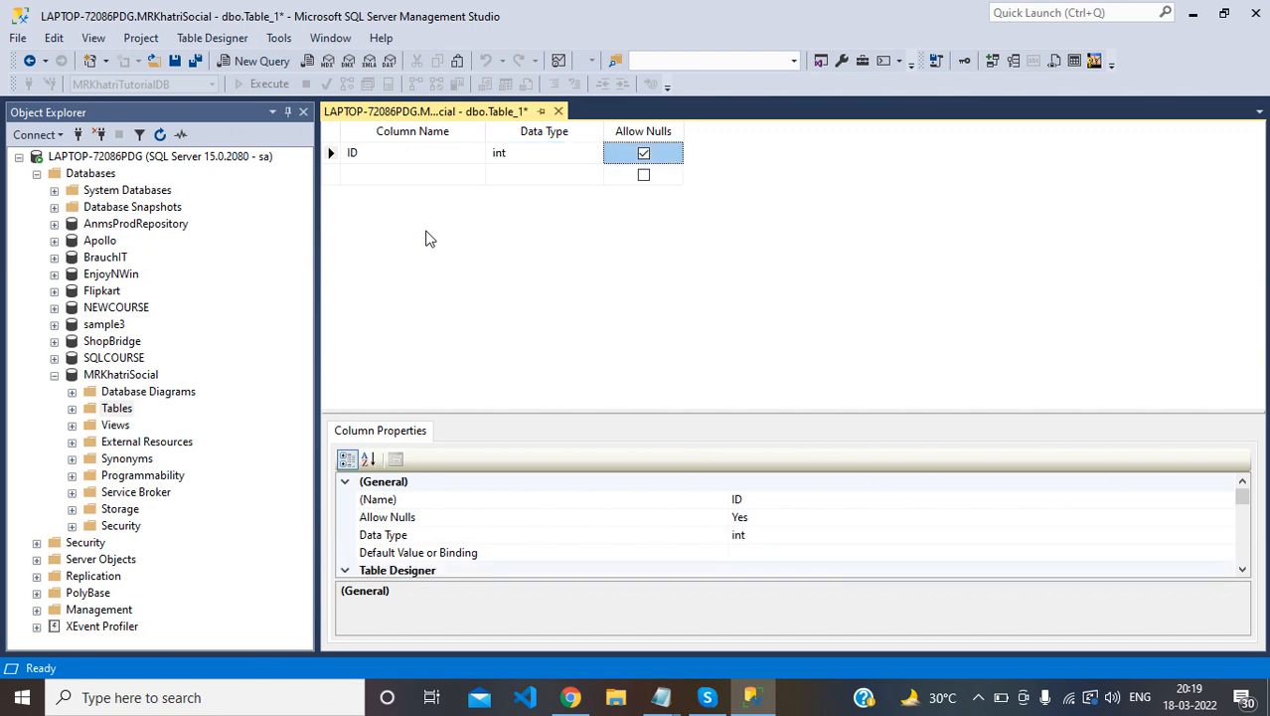
key(space)
- Add a FirstName column below ID with data type nvarchar(50)
click(421, 177)
text(Firs)
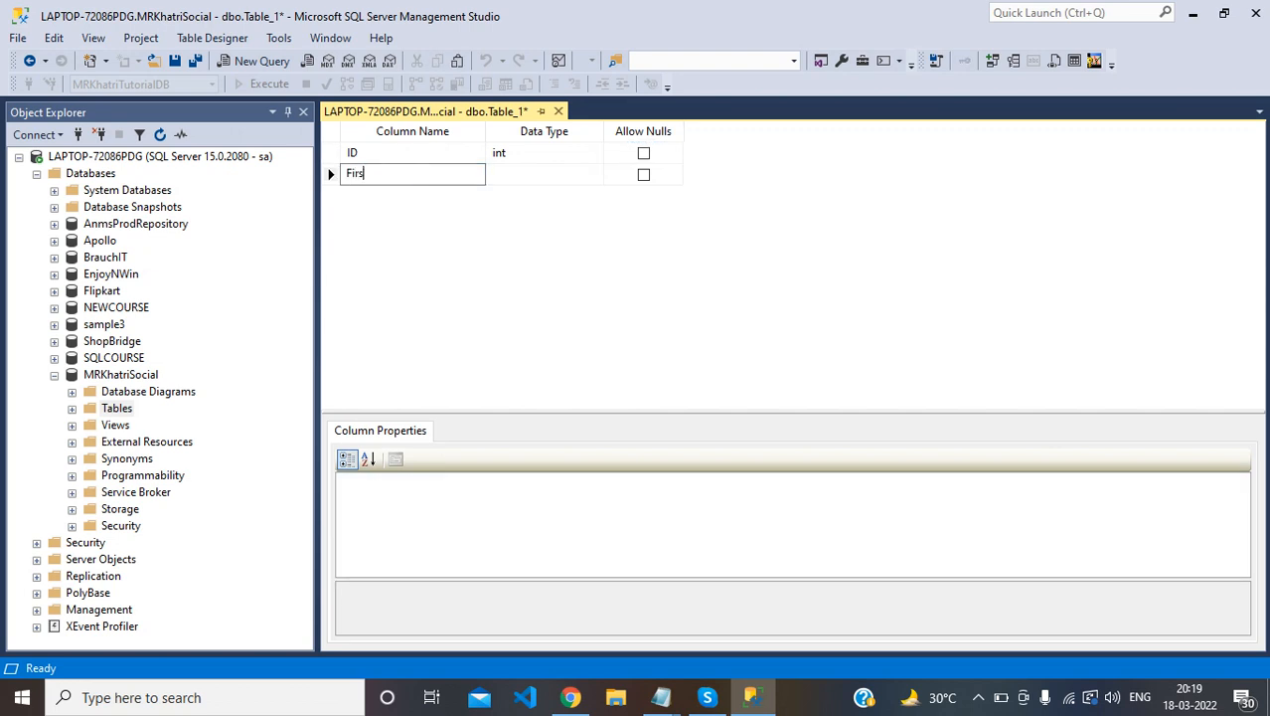
text(tName)
key(Tab)
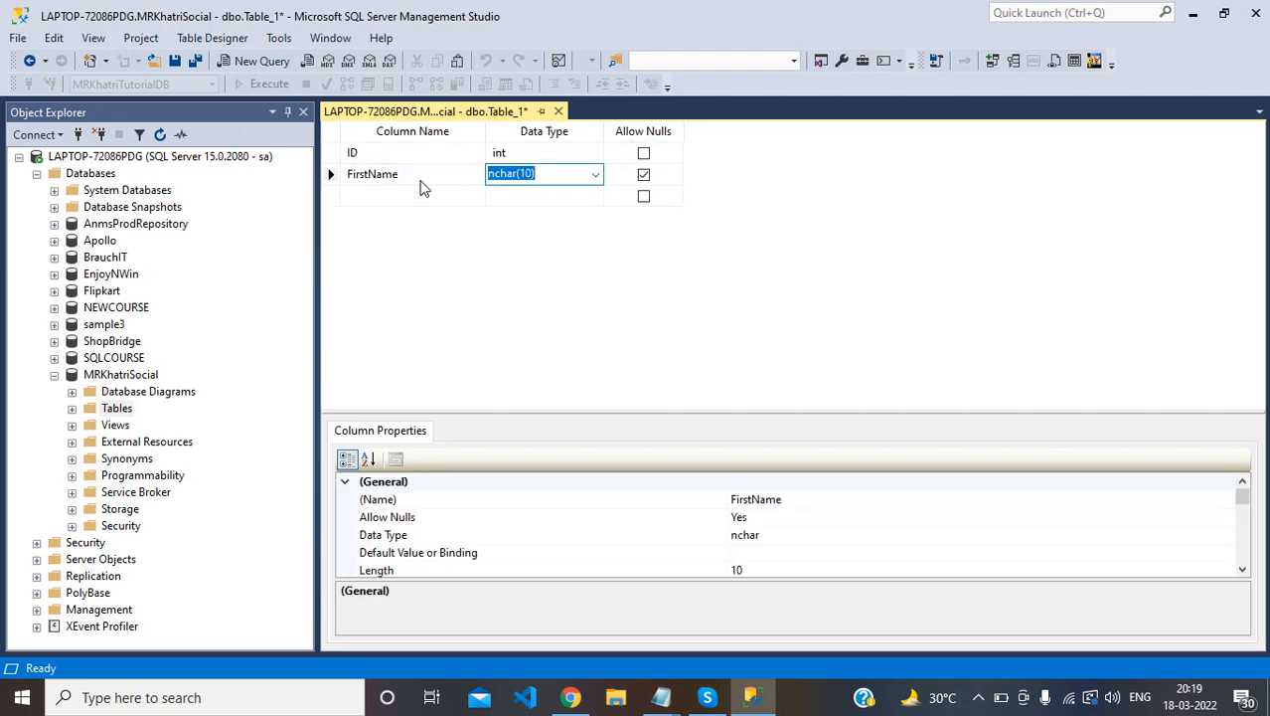
text(nvarr)
key(shift+Right)
key(shift+Right)
key(shift+Right)
key(shift+Right)
text(varc)
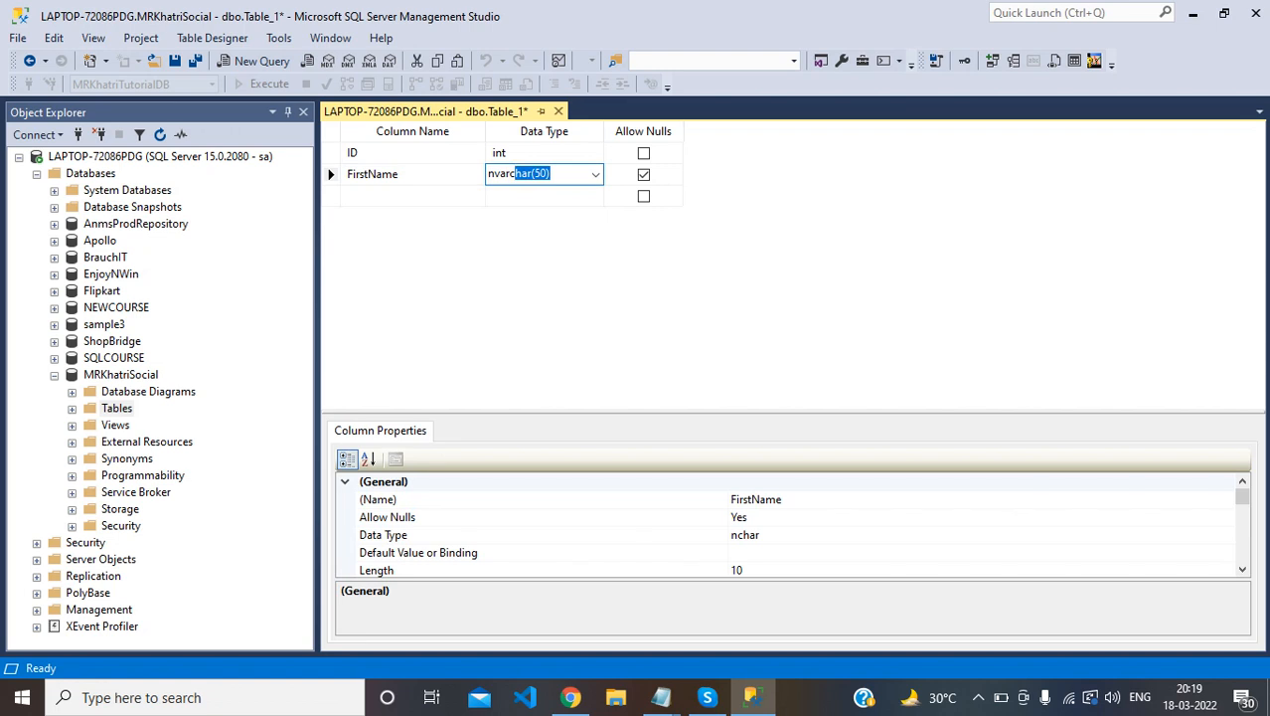
key(Right)
- Copy the FirstName column's data type for reuse and disallow nulls for that column
key(ctrl+a)
key(ctrl+c)
key(Tab)
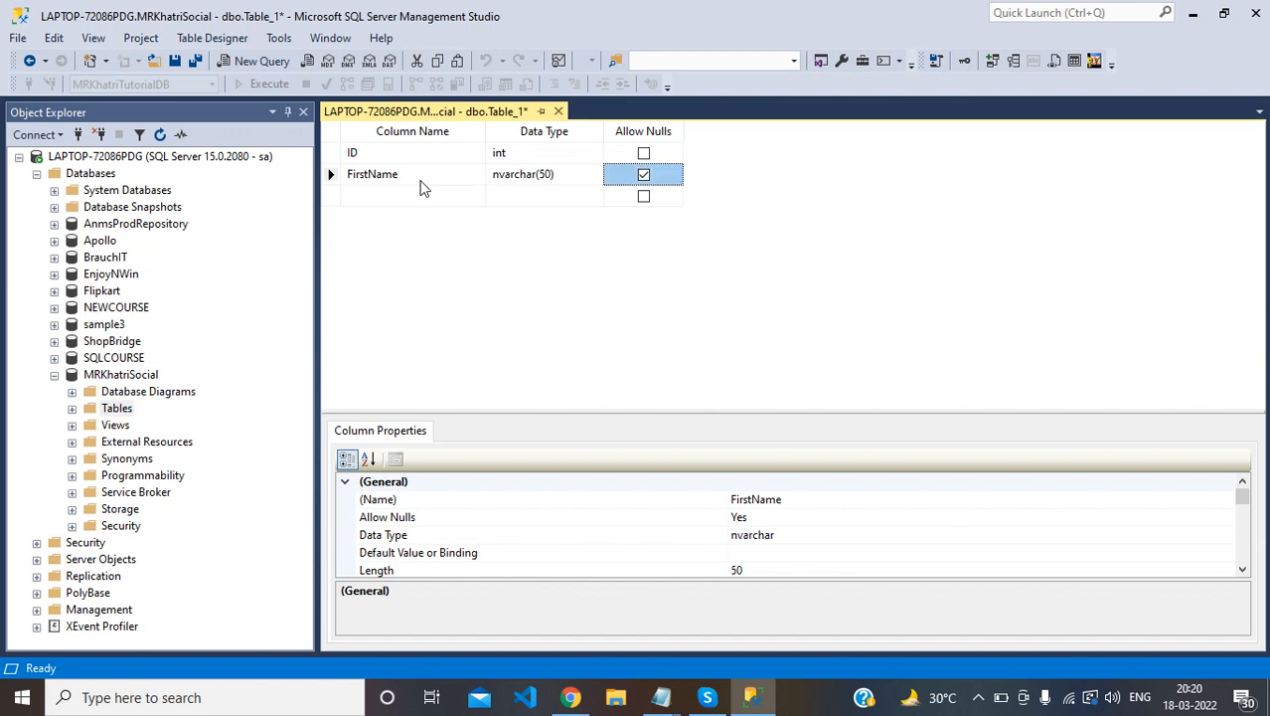
key(space)
key(Tab)
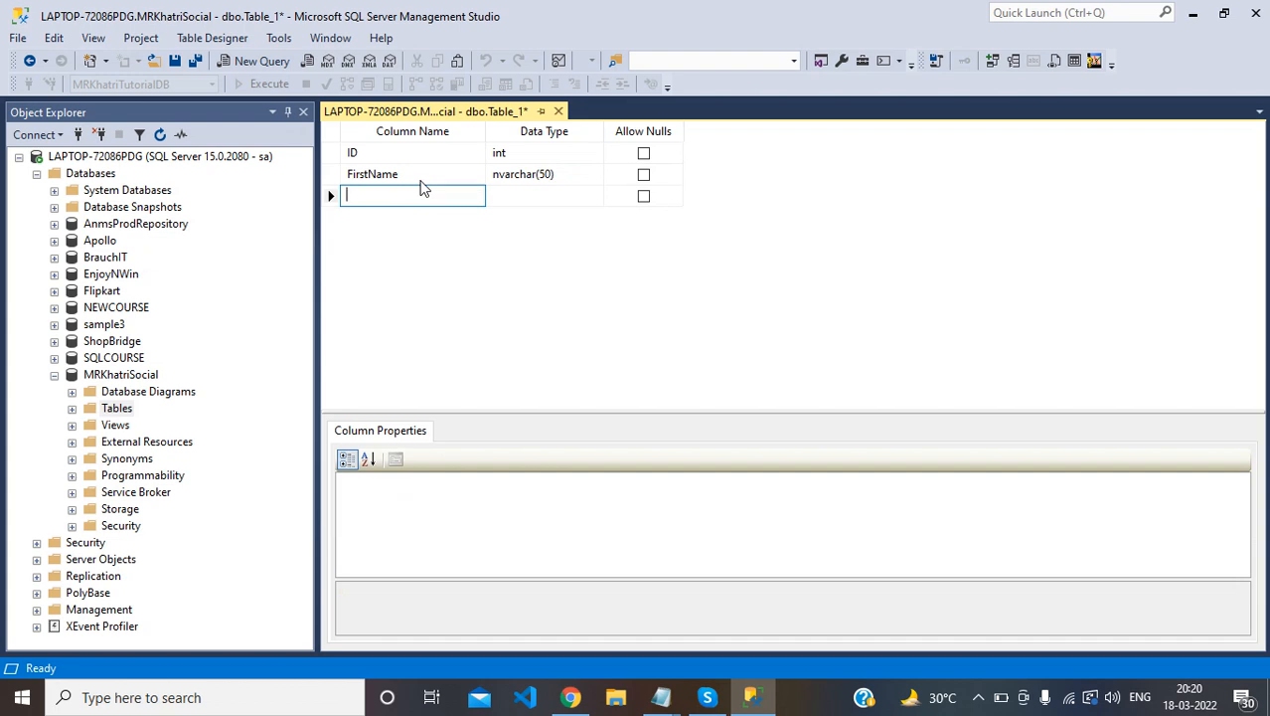
- Add a LastName column with data type nvarchar(50), leaving nulls allowed
text(LastName)
key(Tab)
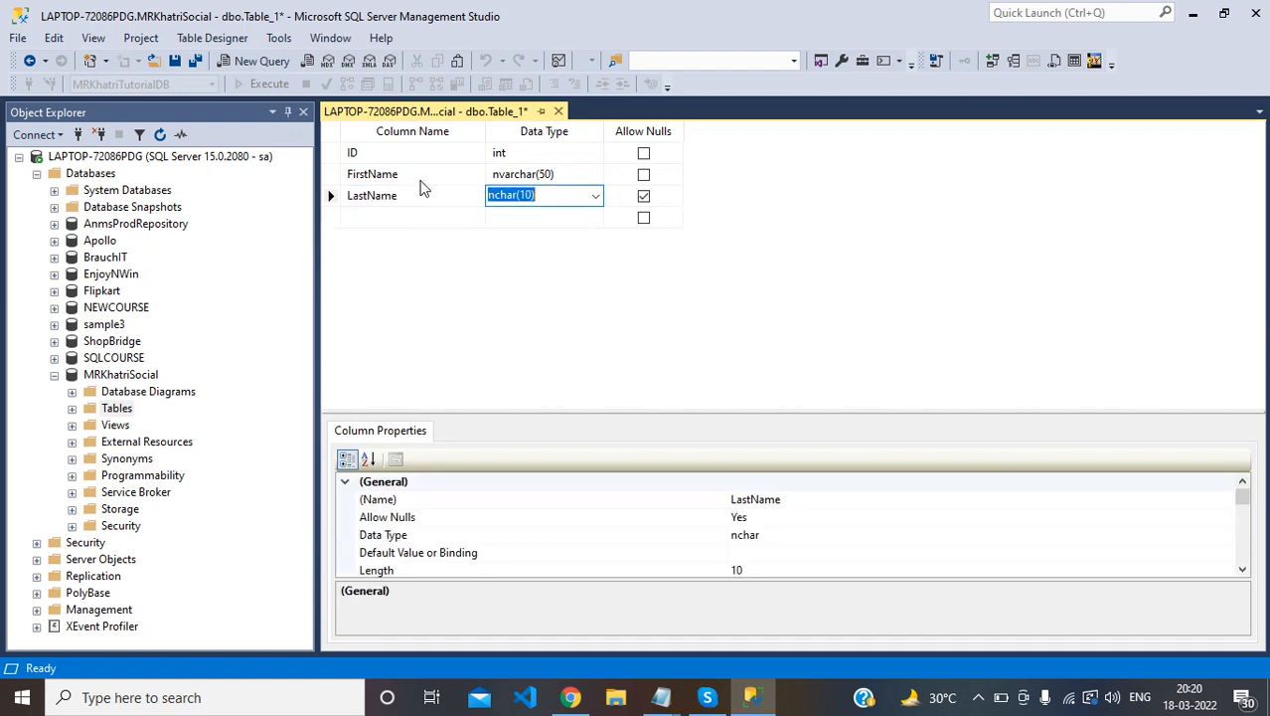
text(nvarchar(50))
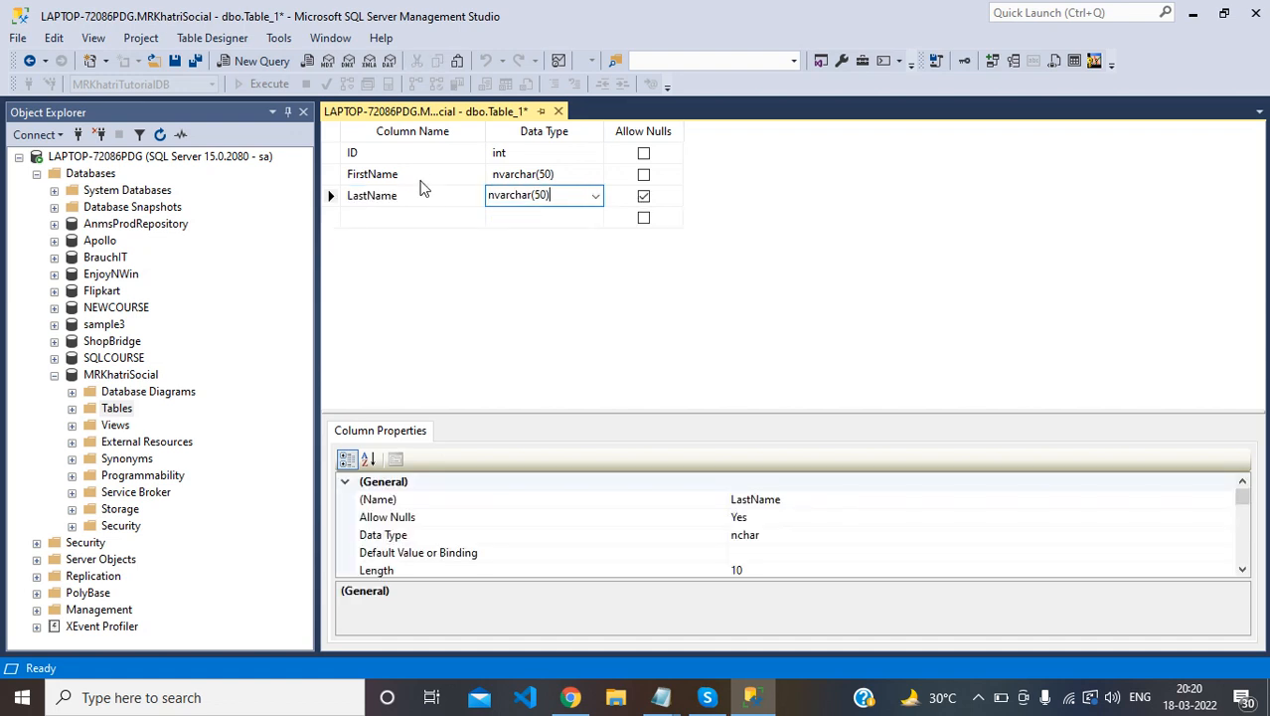
key(Tab)
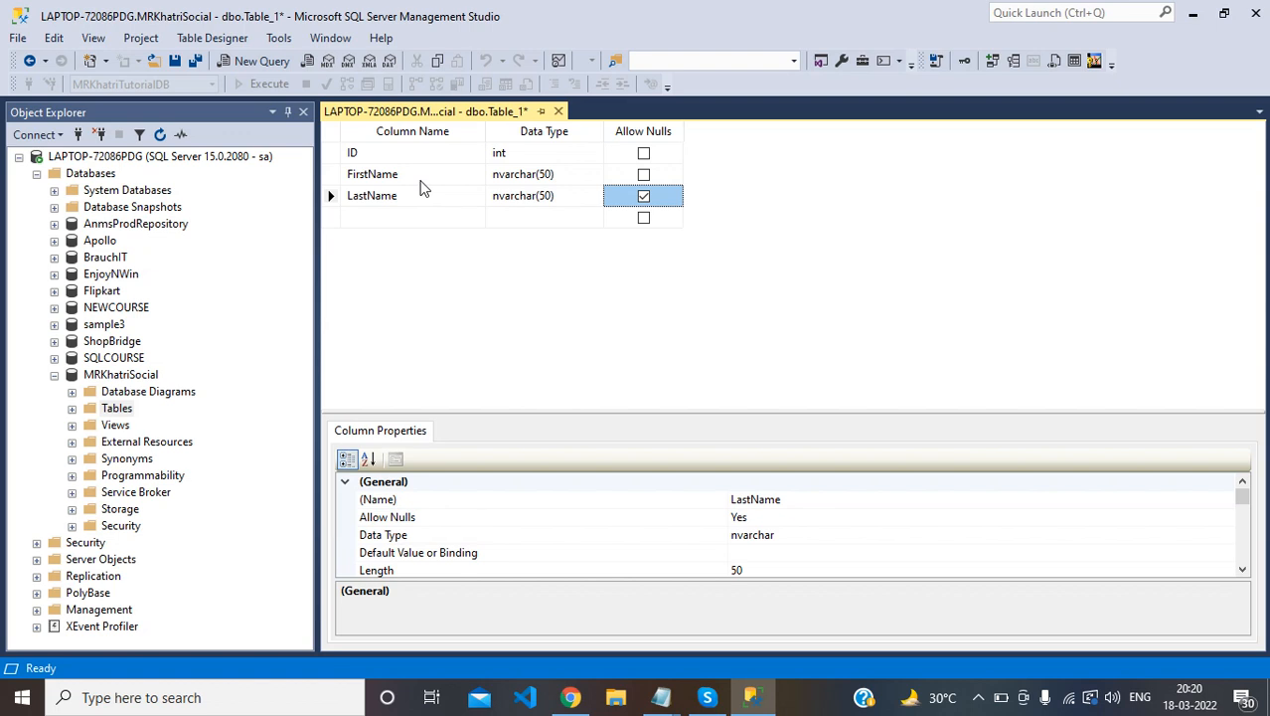
- Add an Email column below LastName with data type nvarchar(50) and disallow nulls
key(Tab)
text(Emai)
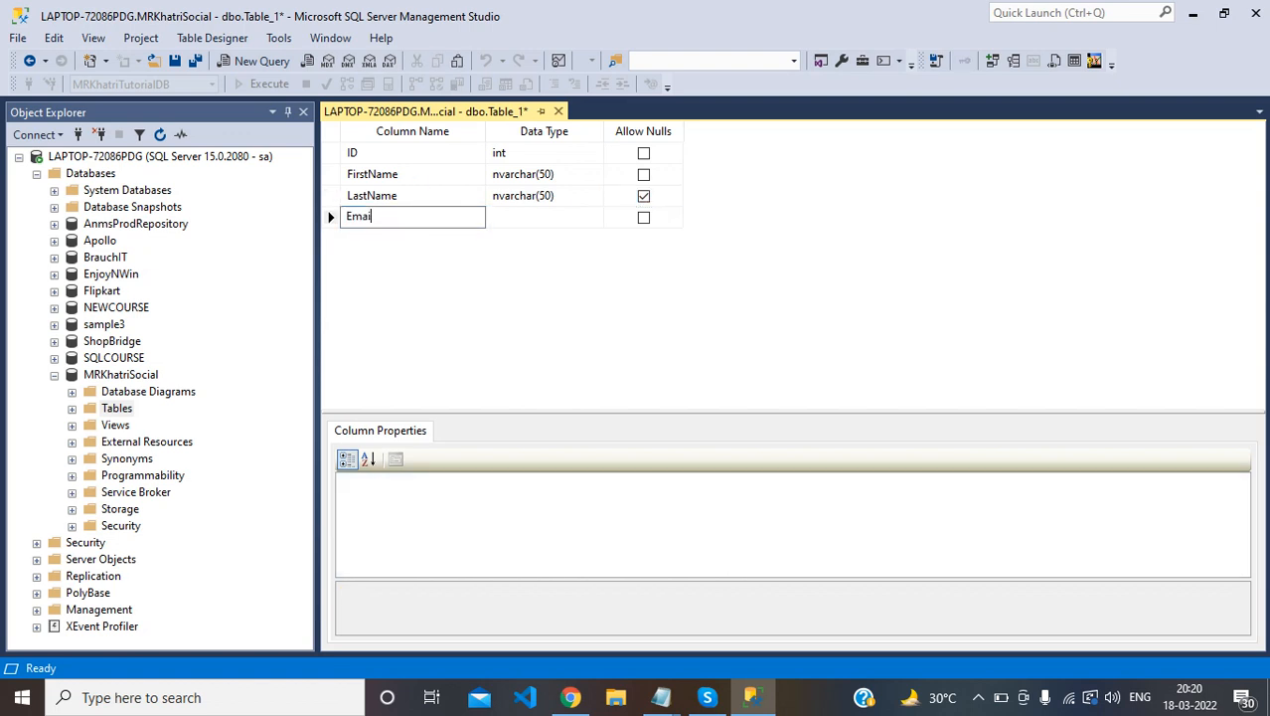
text(l)
key(Tab)
text(nvarchar(50))
key(Tab)
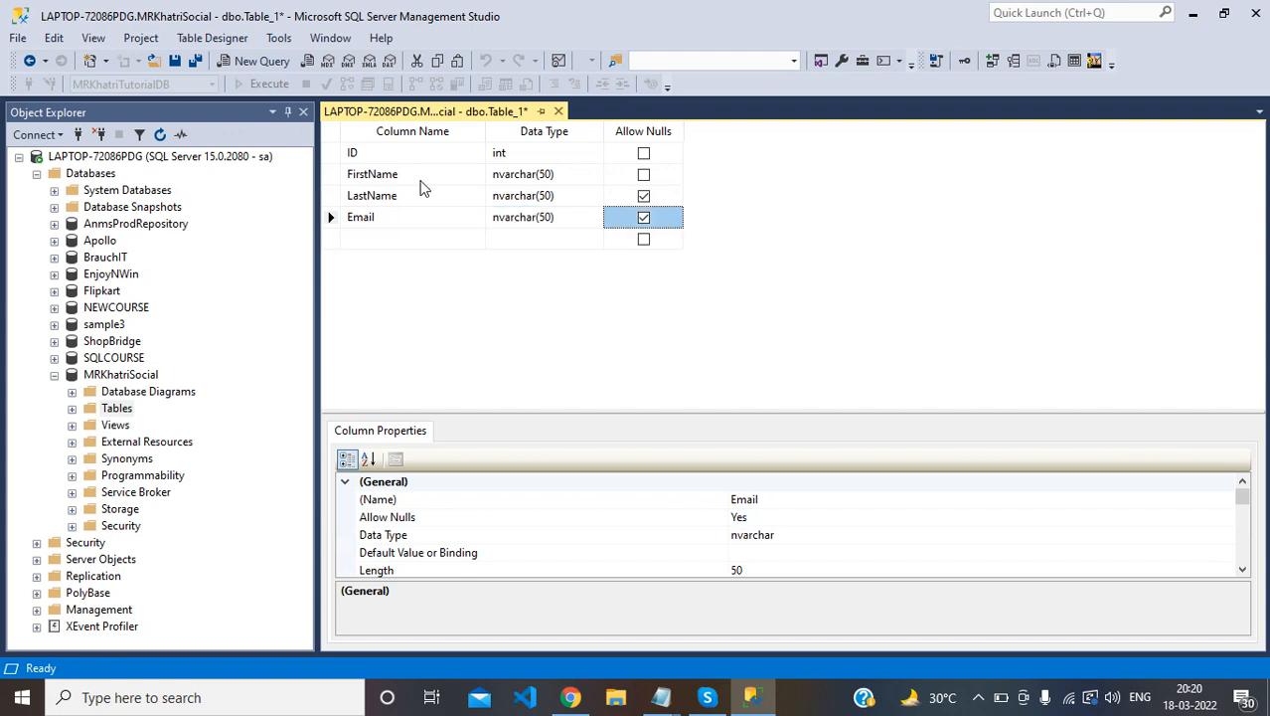
key(space)
- Add a PhoneNumber column below Email with data type int, leaving nulls allowed
key(Tab)
text(Phon)
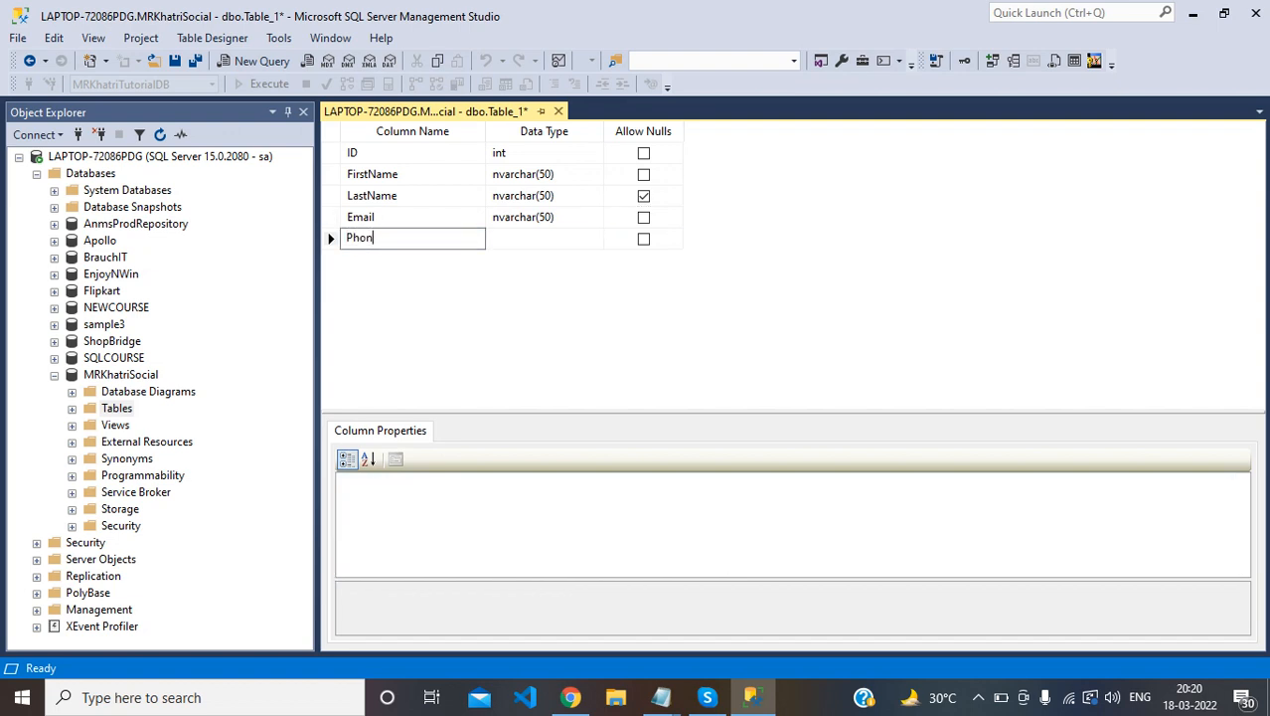
text(eNumber)
key(Tab)
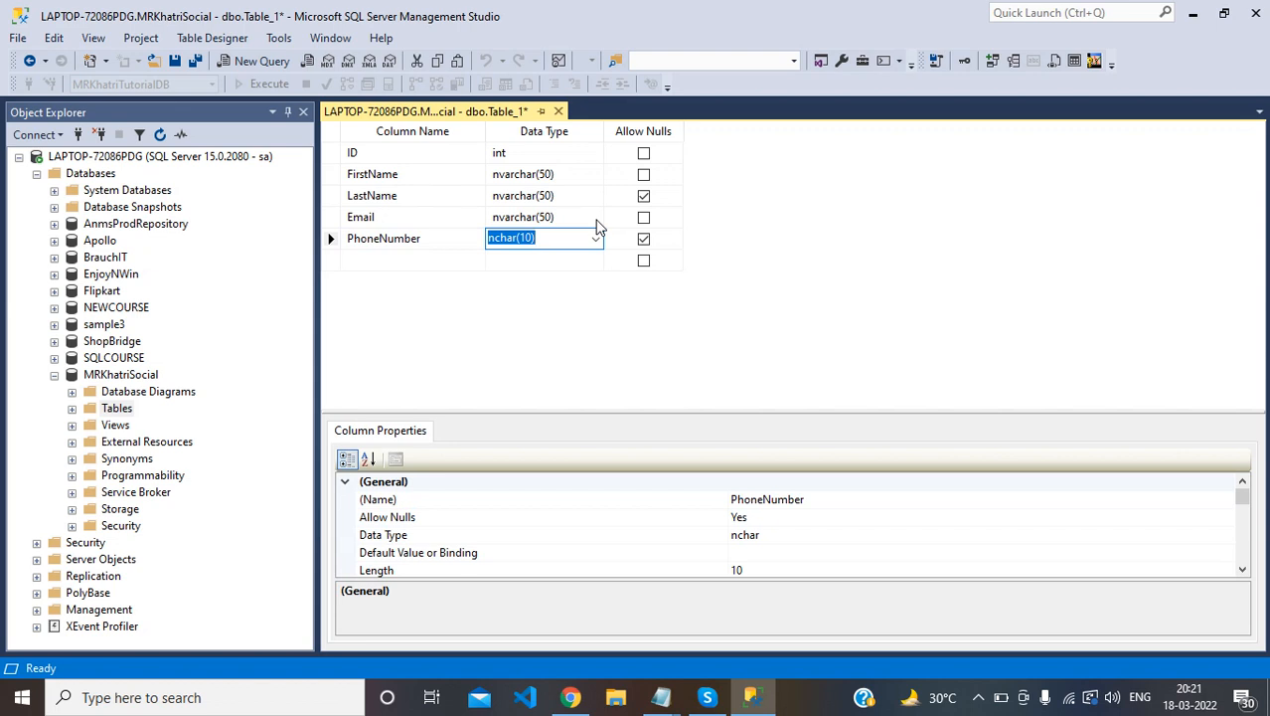
text(int)
key(Tab)
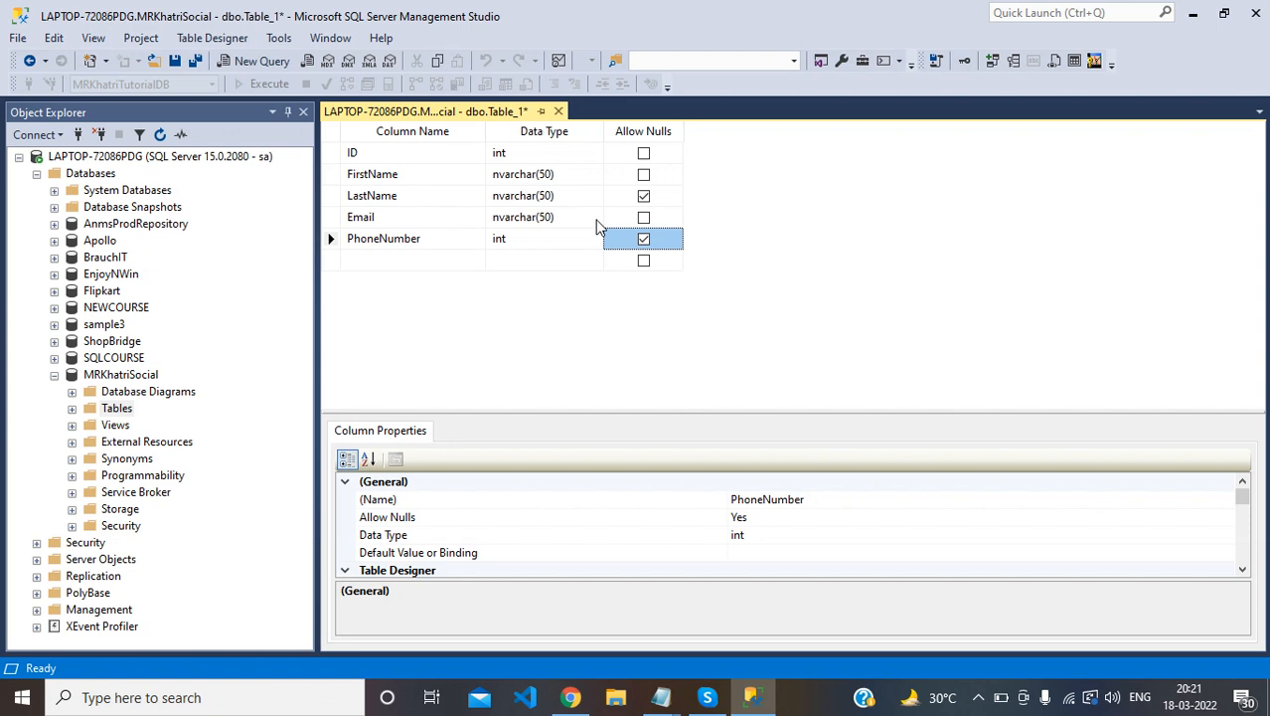
- Add a Password column below PhoneNumber with the copied data type nvarchar(50) and disallow nulls
key(Tab)
text(Passwo)
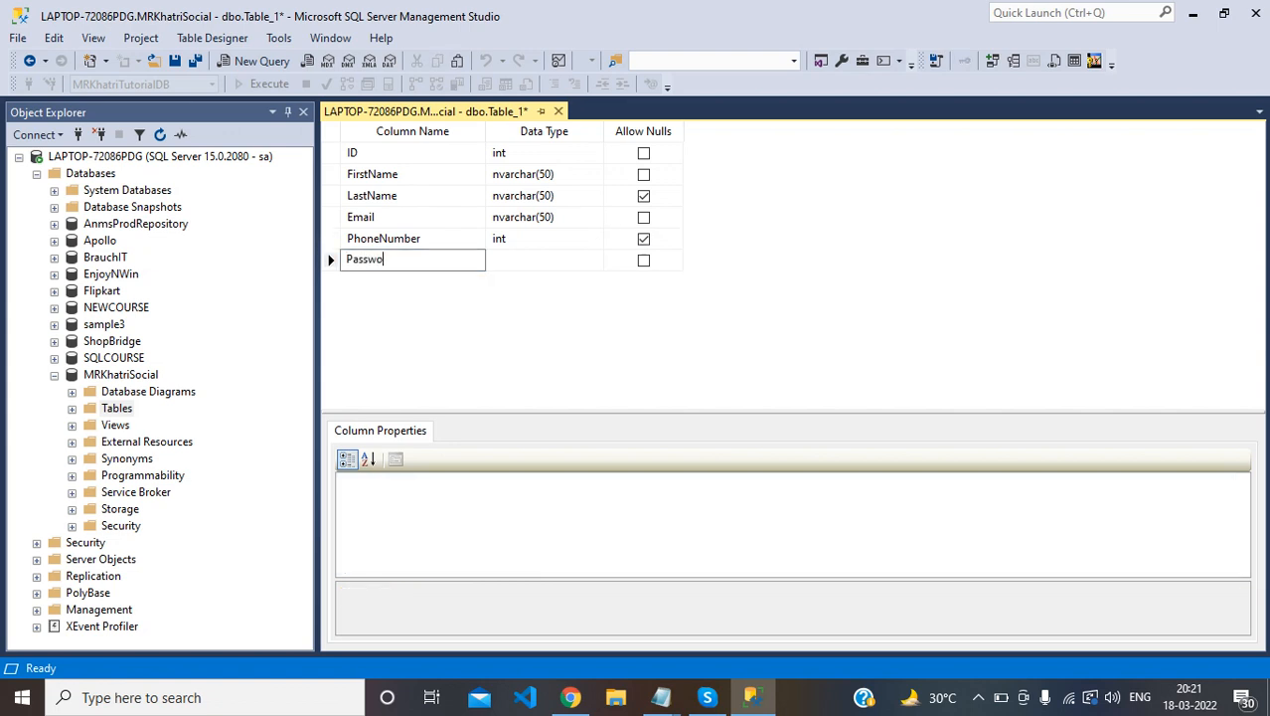
text(rd)
key(Tab)
key(ctrl+v)
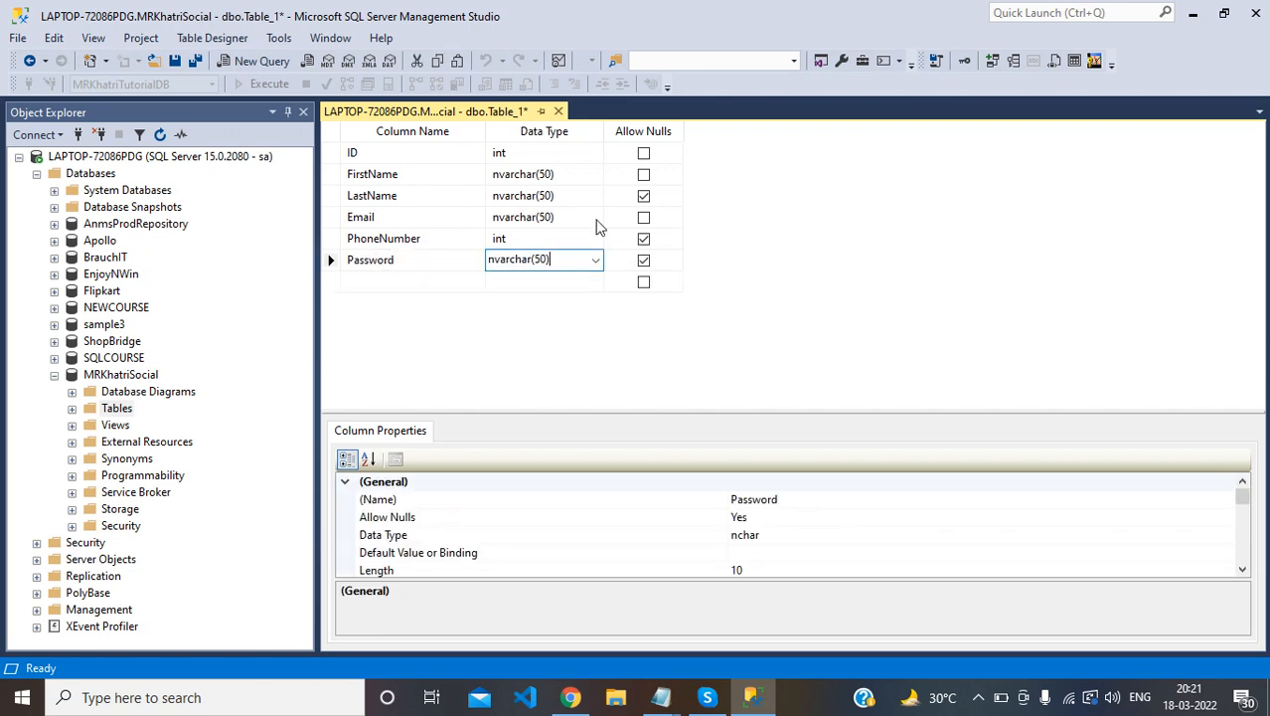
key(Tab)
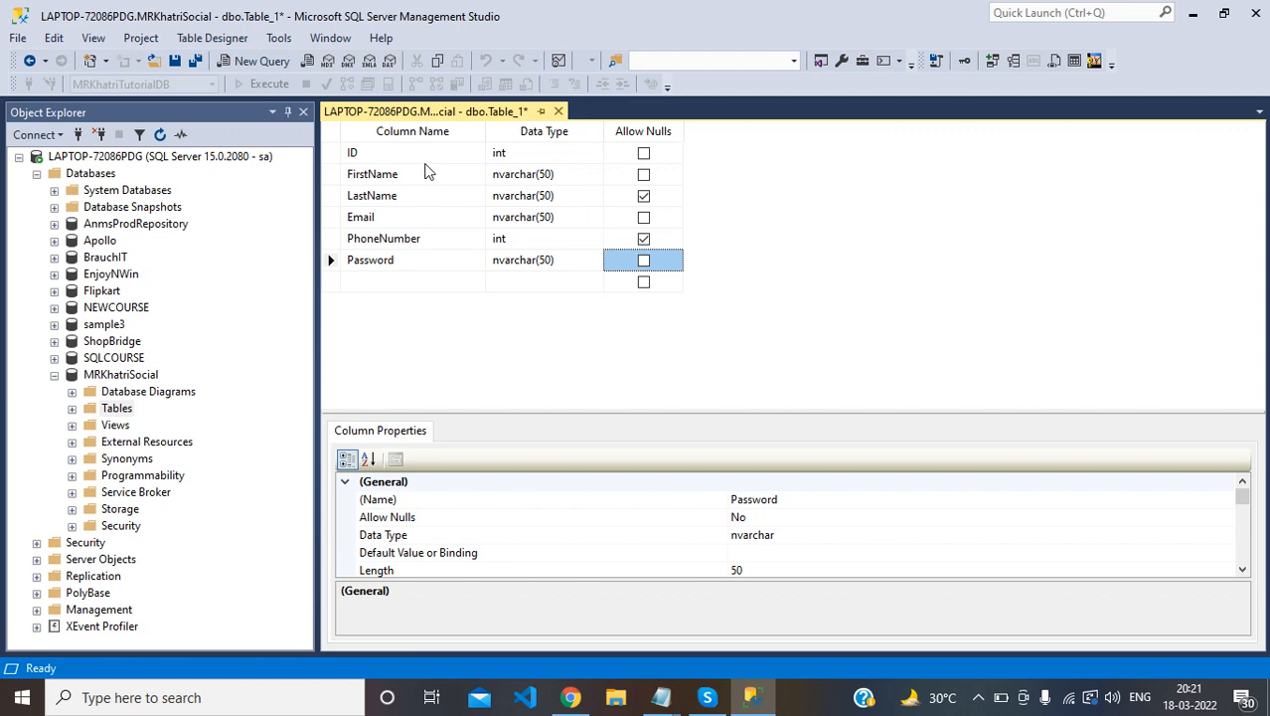
- Set the ID column as the table's primary key
click(333, 156)
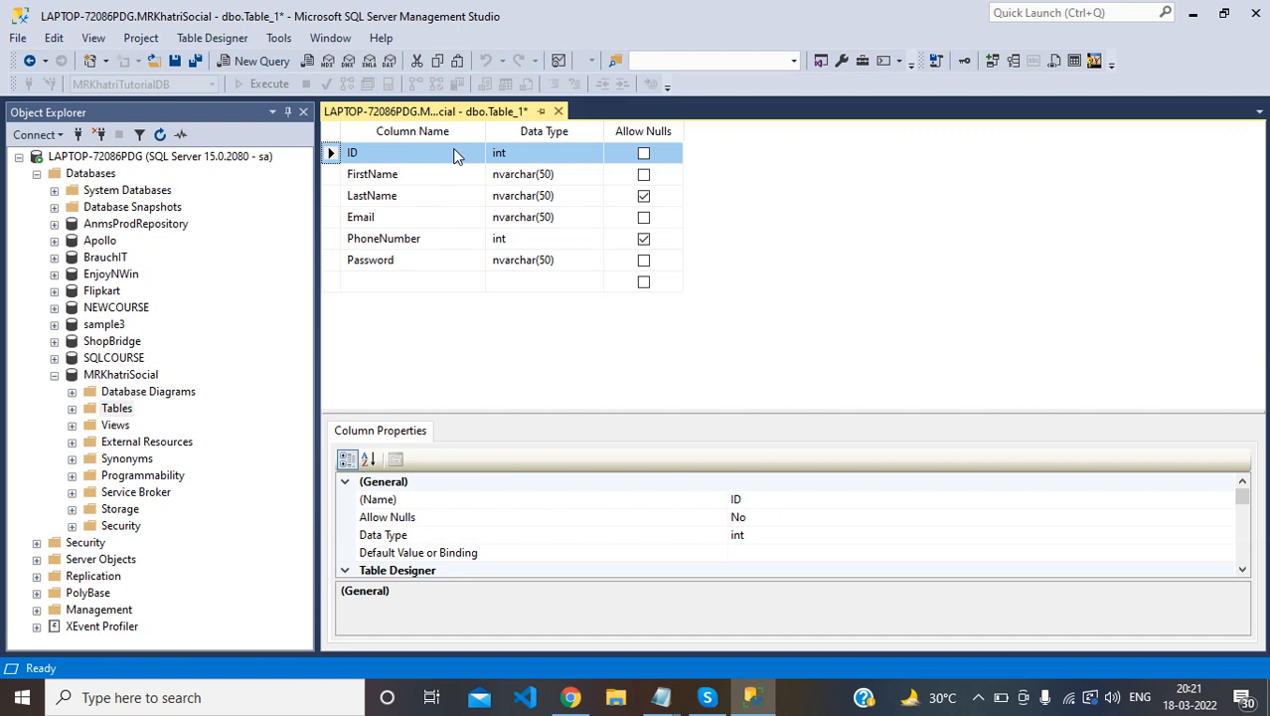
right_click(333, 161)
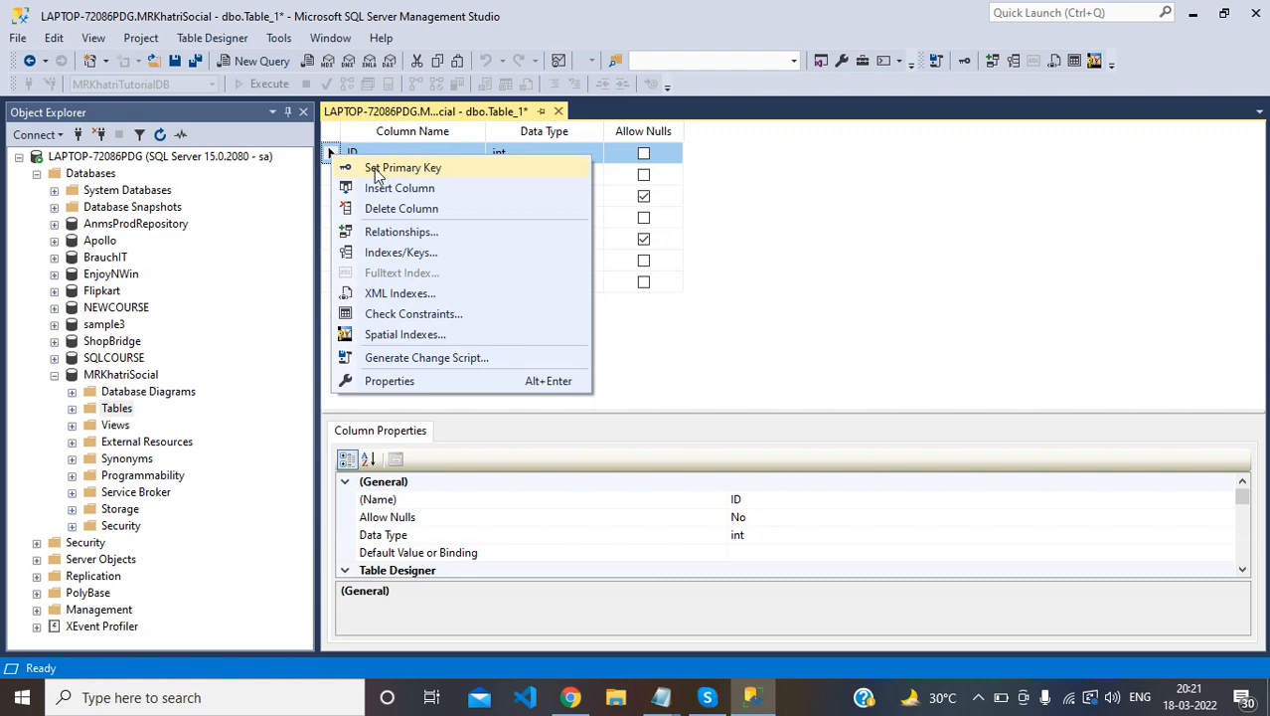
click(377, 169)
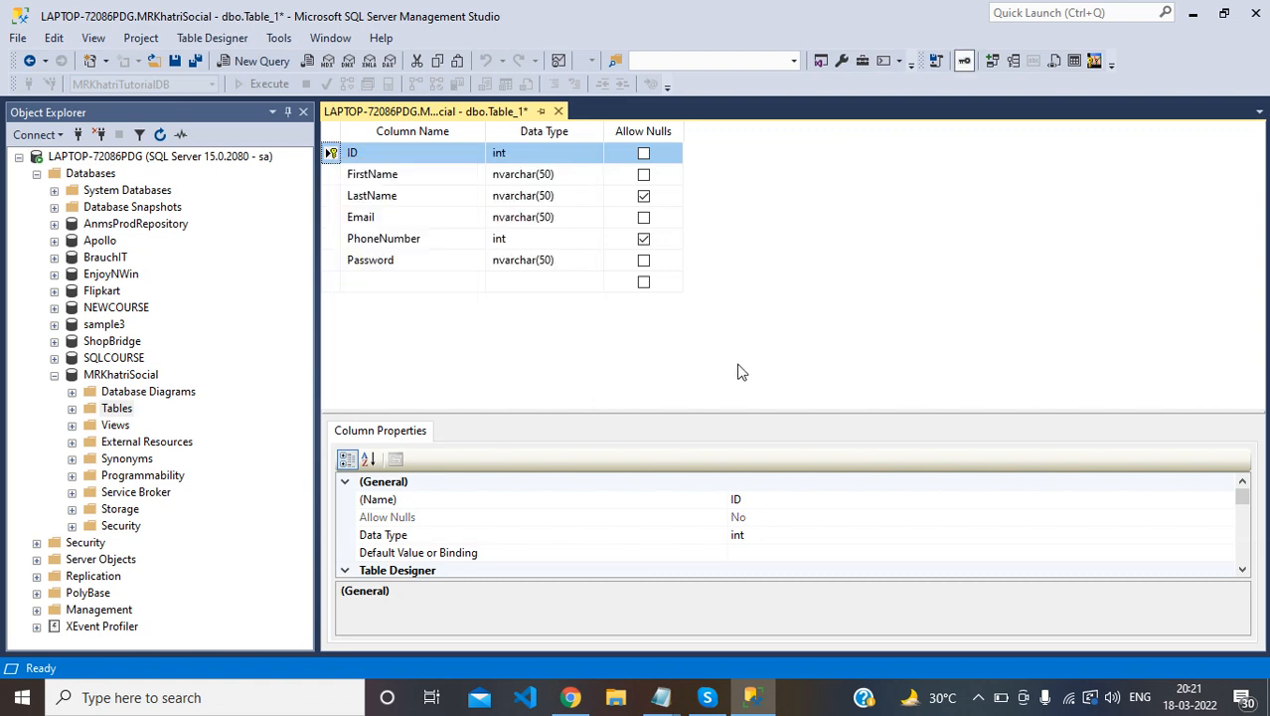
- Make ID an identity column by setting Is Identity to Yes in its Identity Specification
drag(725, 413, 715, 330)
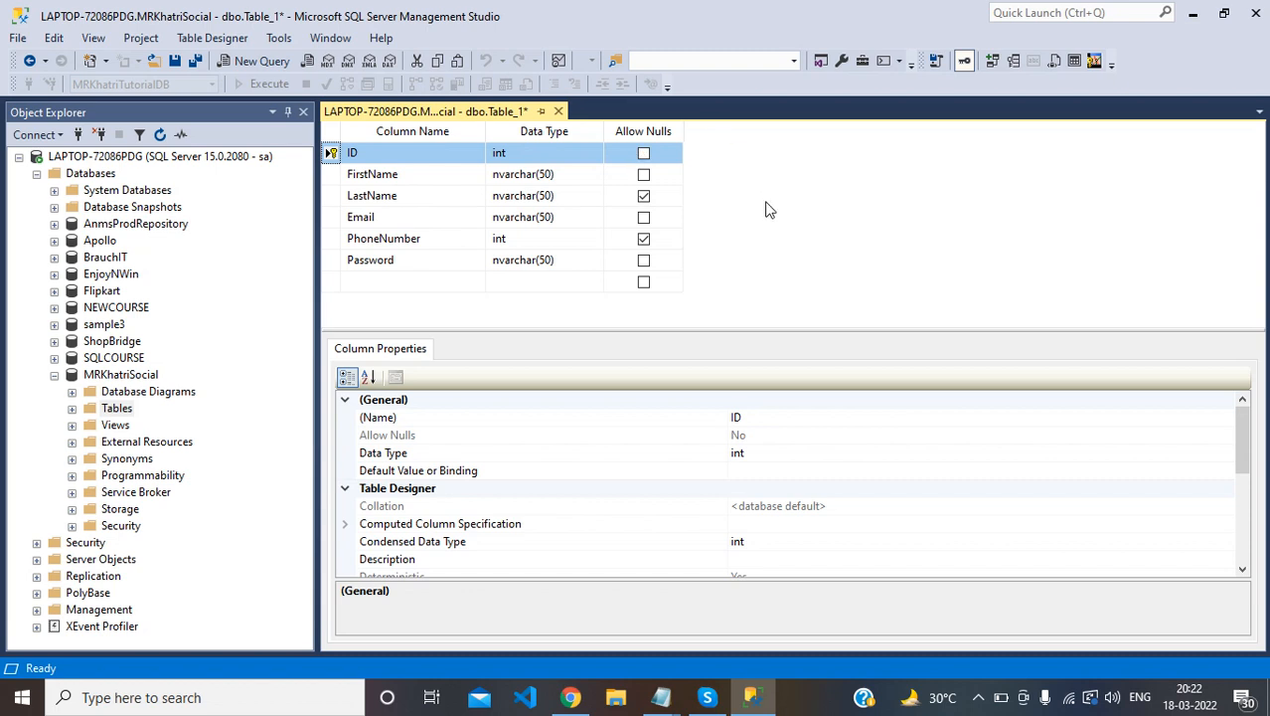
click(1242, 570)
click(1242, 571)
click(1243, 570)
click(1243, 571)
click(1242, 570)
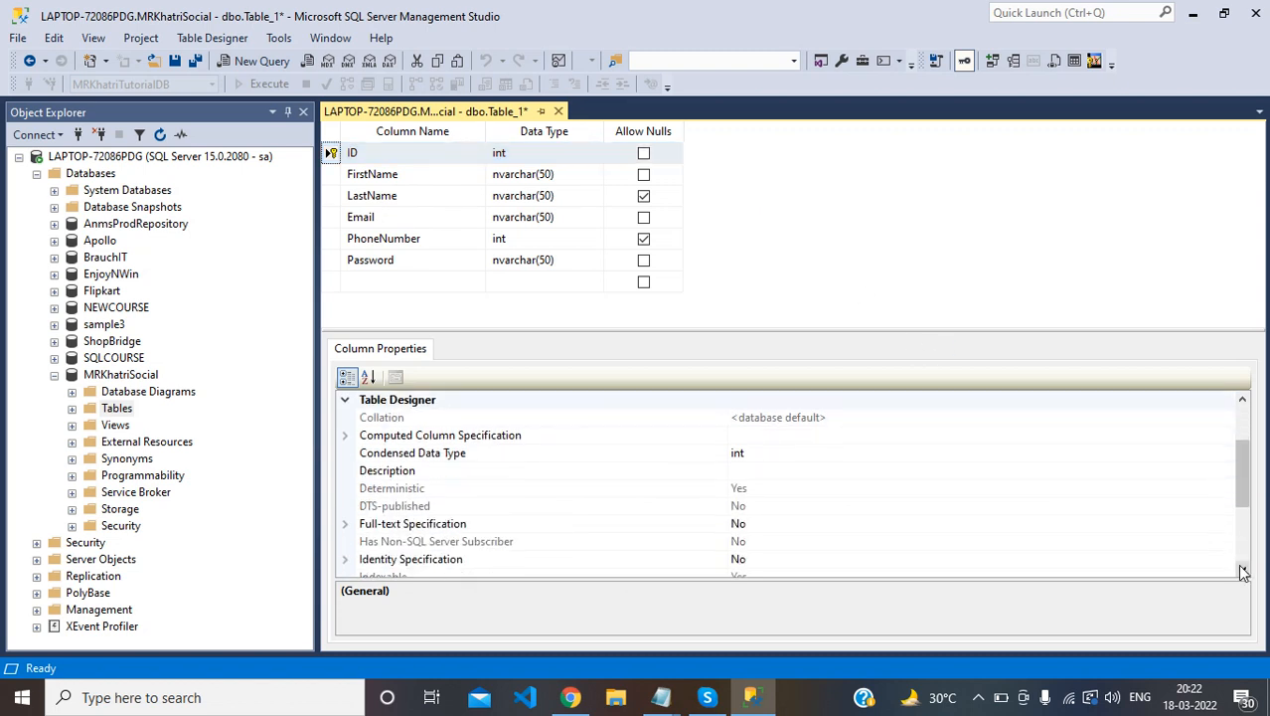
click(1242, 570)
click(1242, 570)
click(1242, 570)
click(1242, 570)
click(1243, 571)
click(1243, 570)
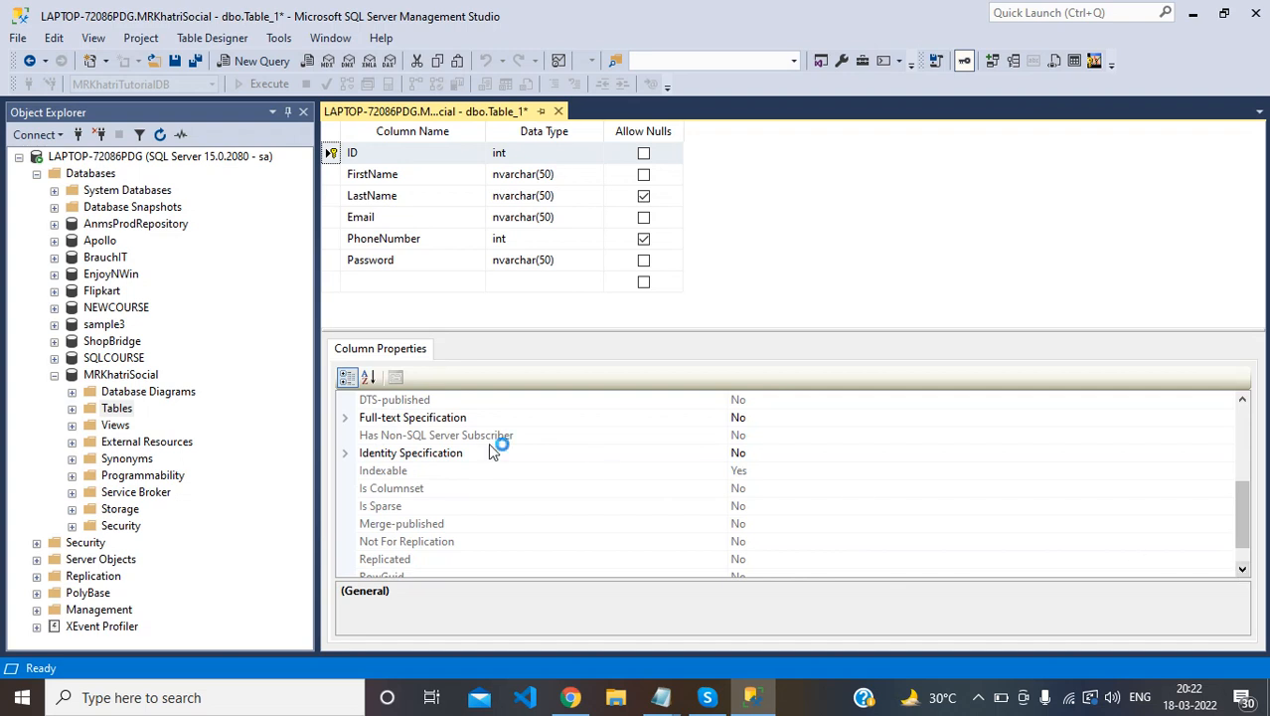
click(345, 454)
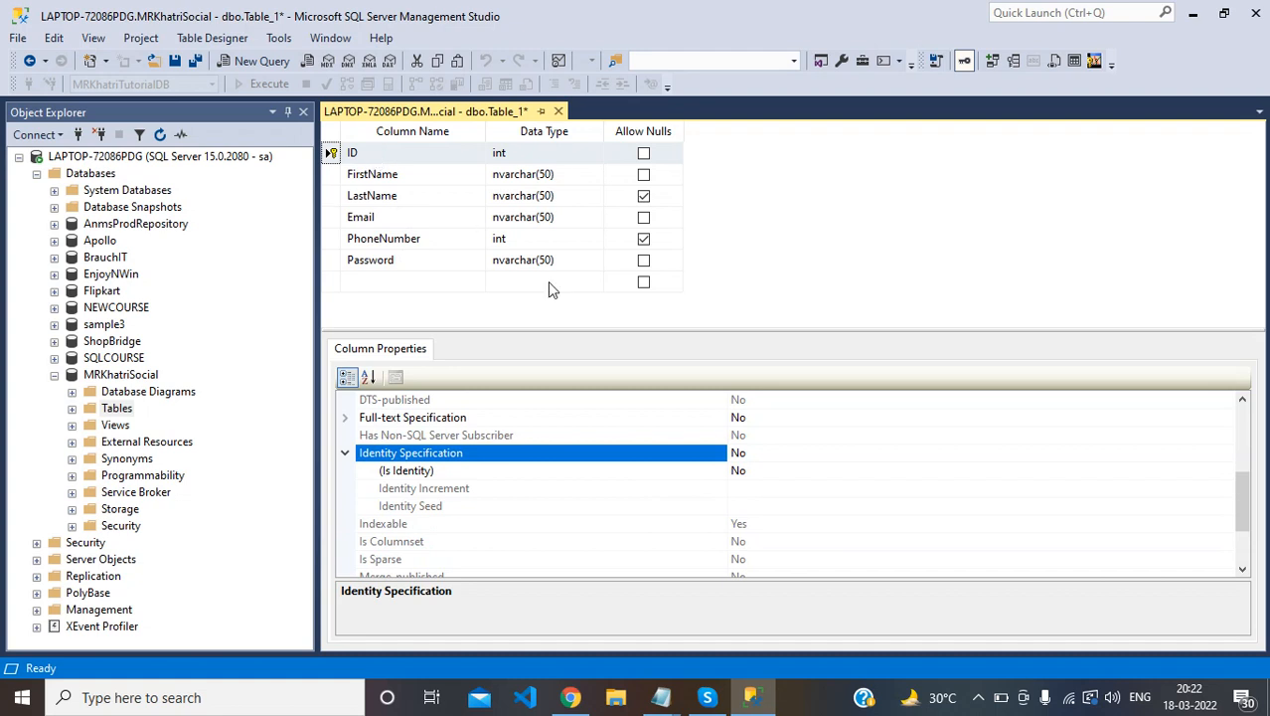
click(792, 471)
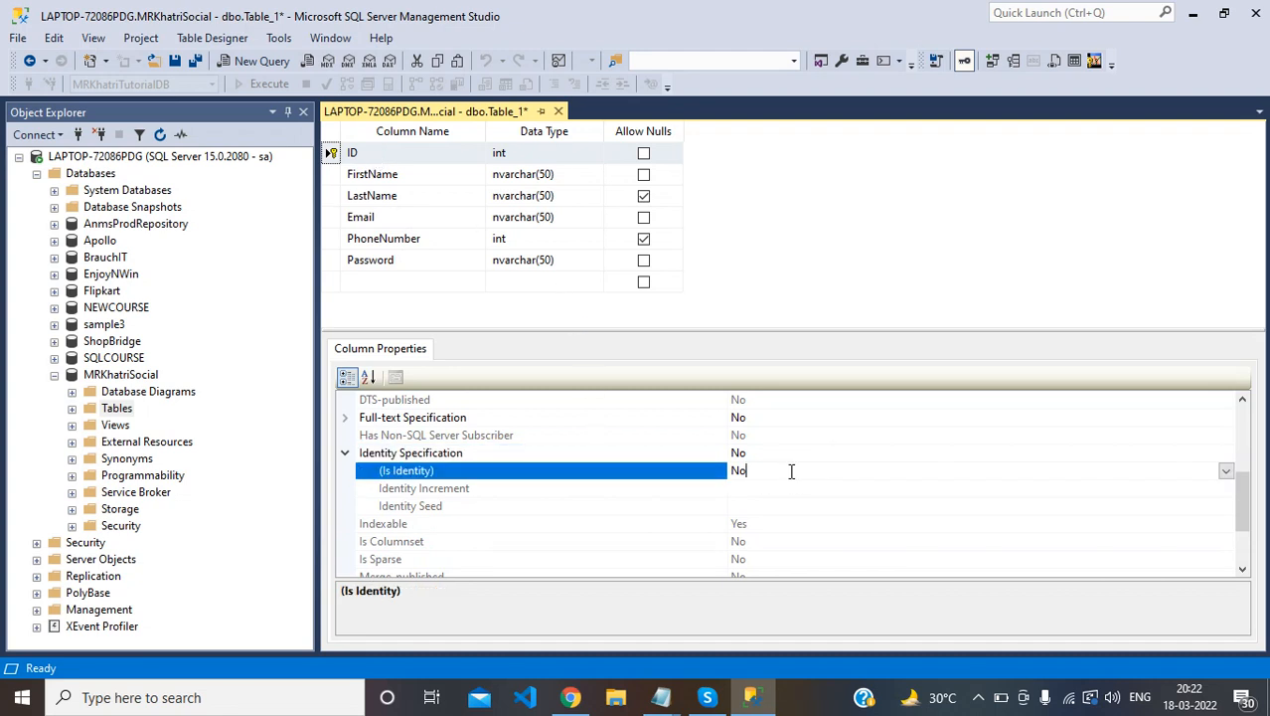
click(1226, 471)
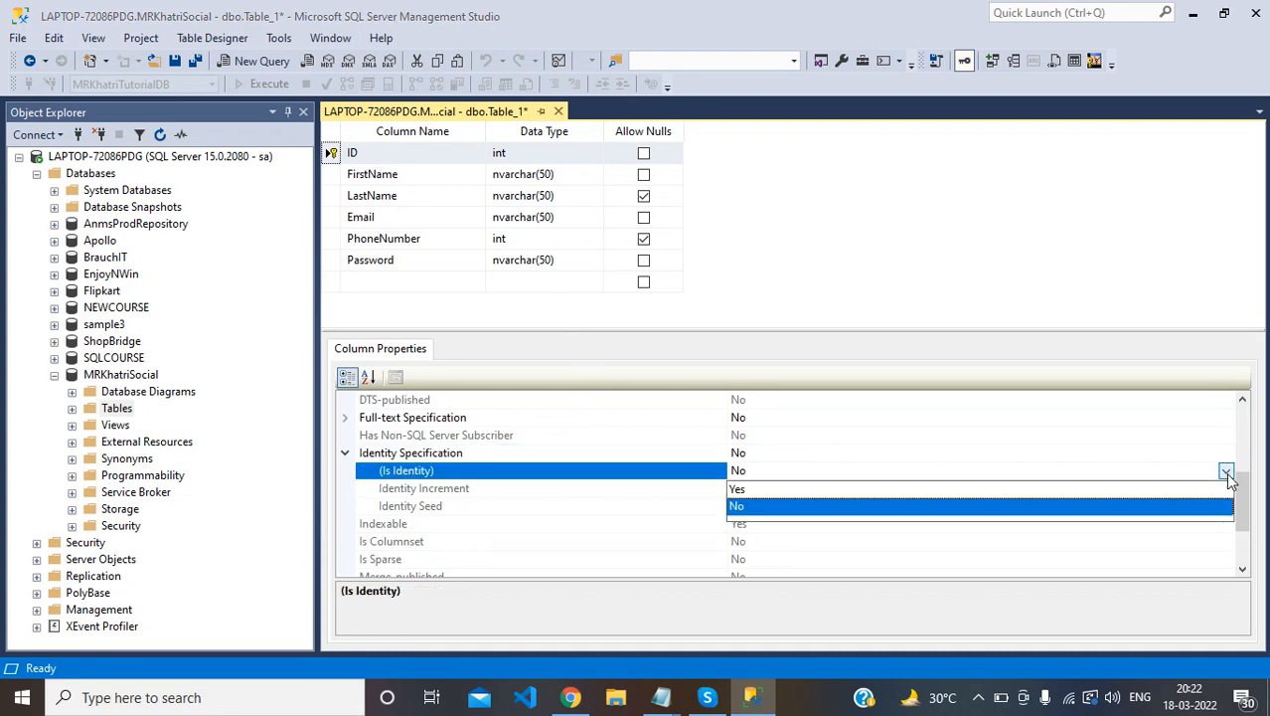
click(1119, 489)
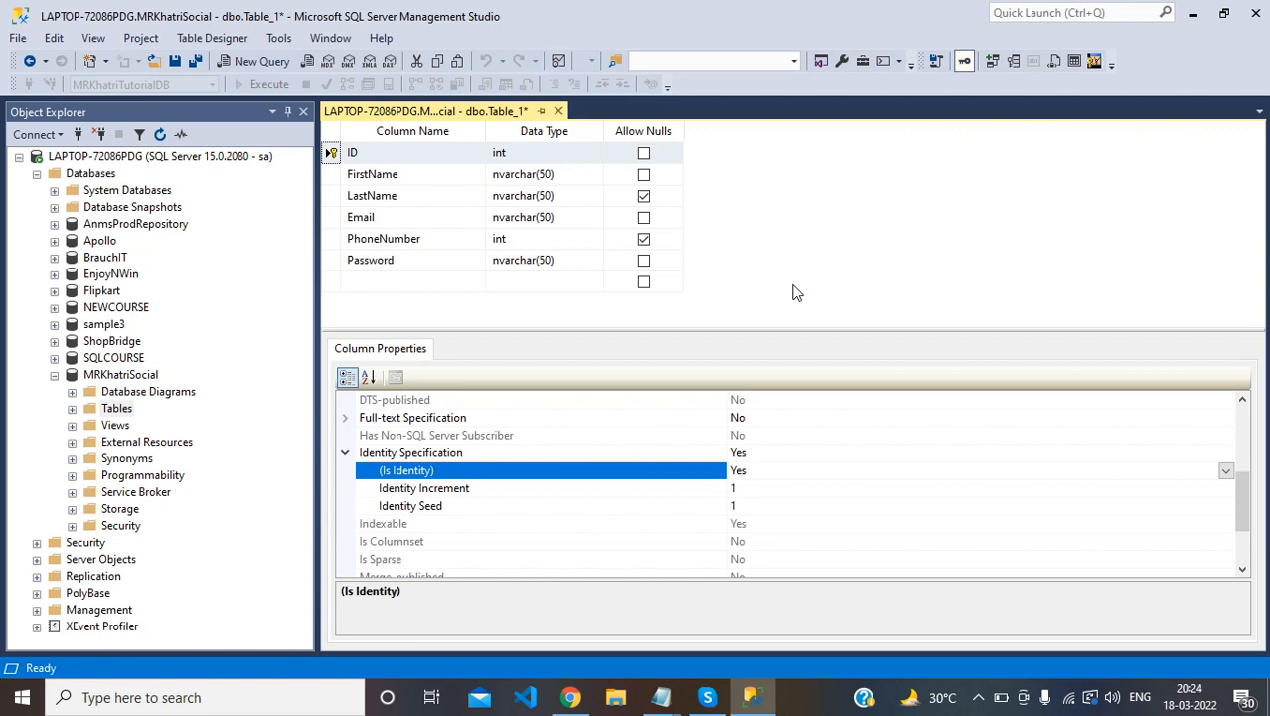
- Save the new table under the name User
right_click(455, 115)
click(487, 127)
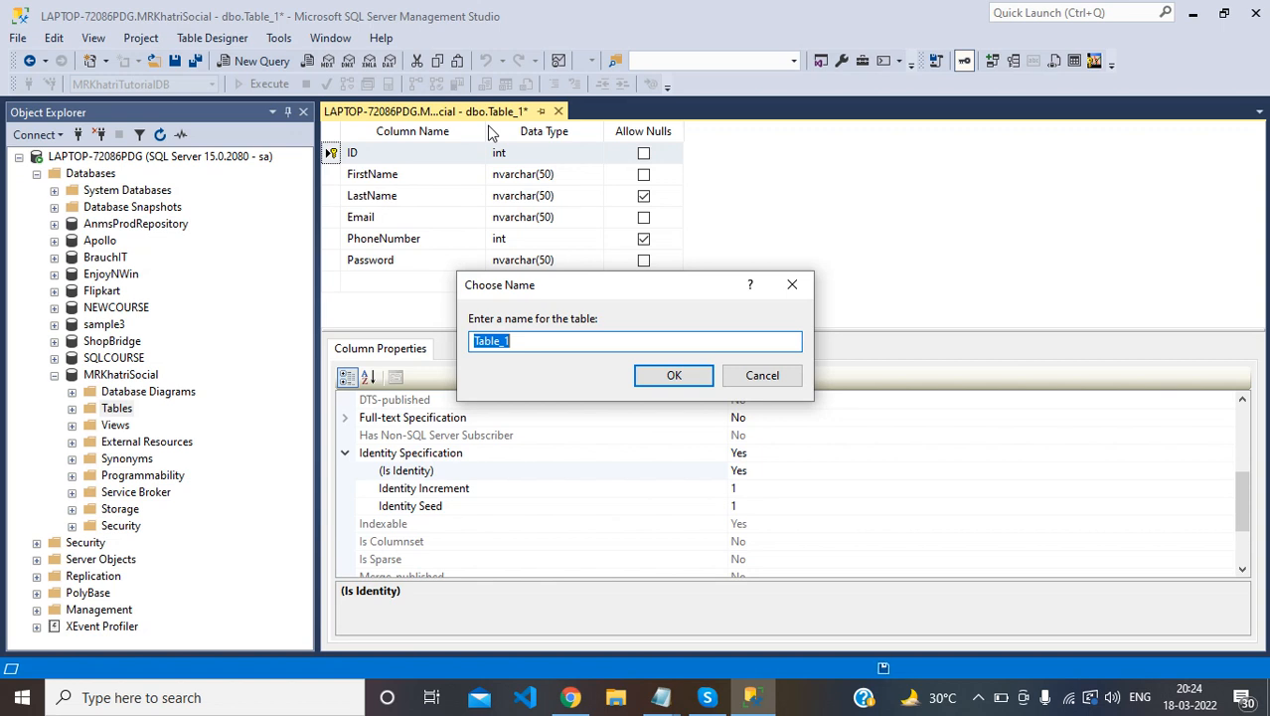
text(User)
click(673, 374)
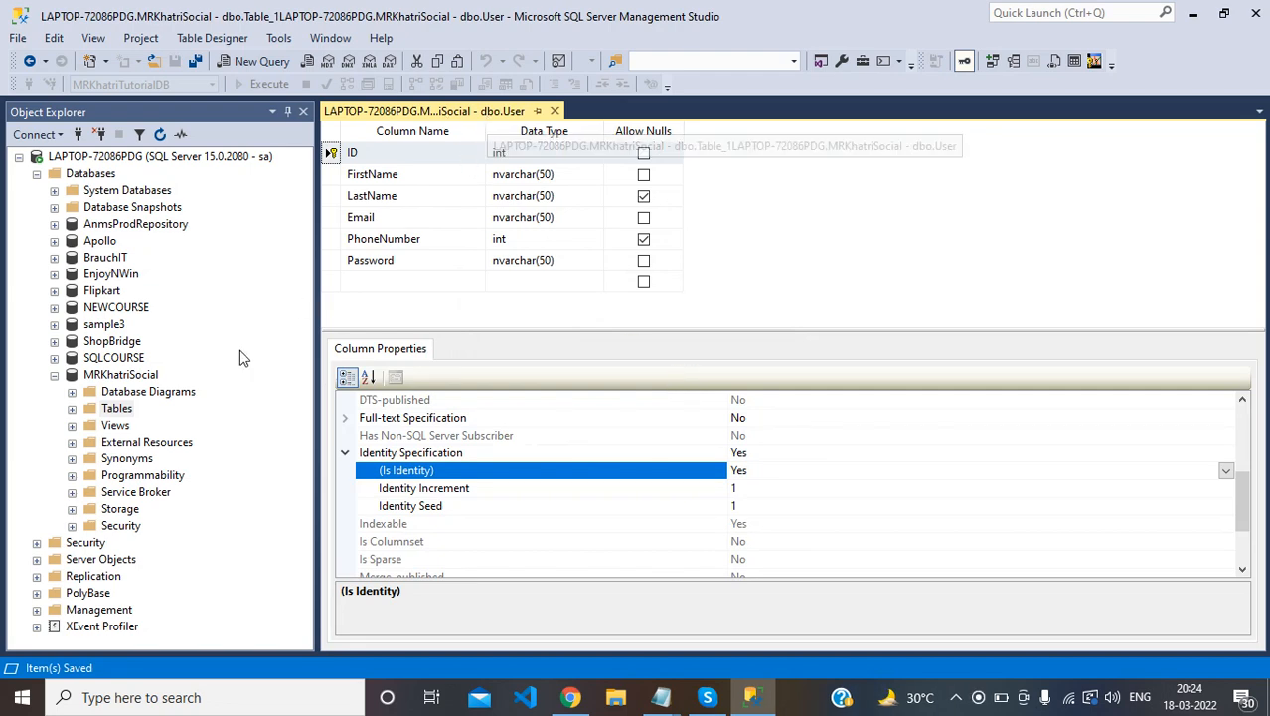
click(956, 455)
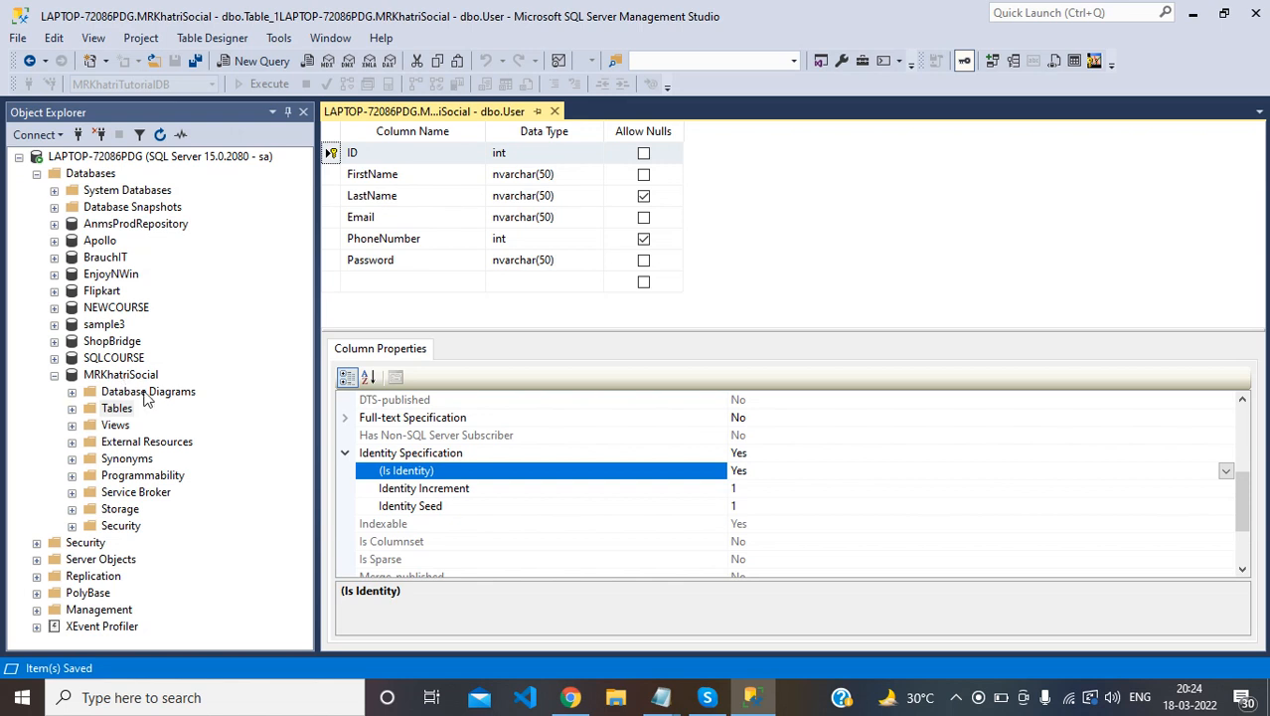
- Examine the columns of the User table in the MRKhatriSocial database tree, widening the tree to read their full definitions
click(76, 410)
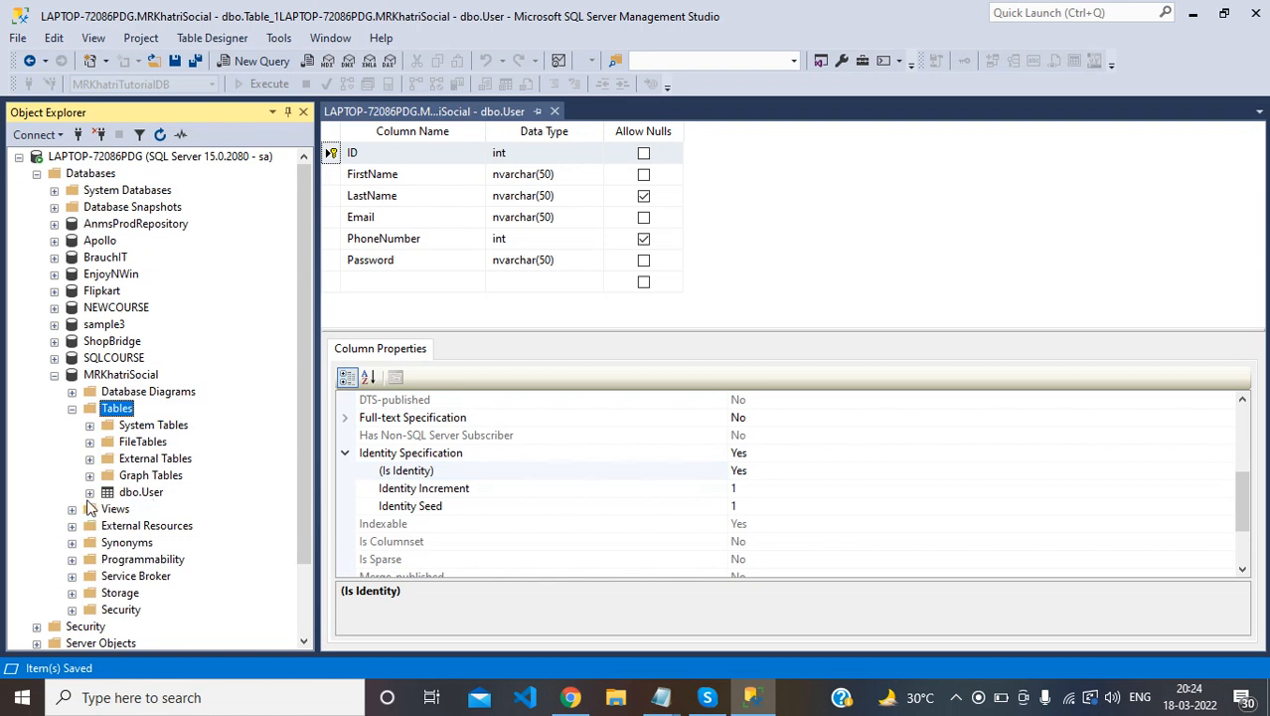
click(89, 492)
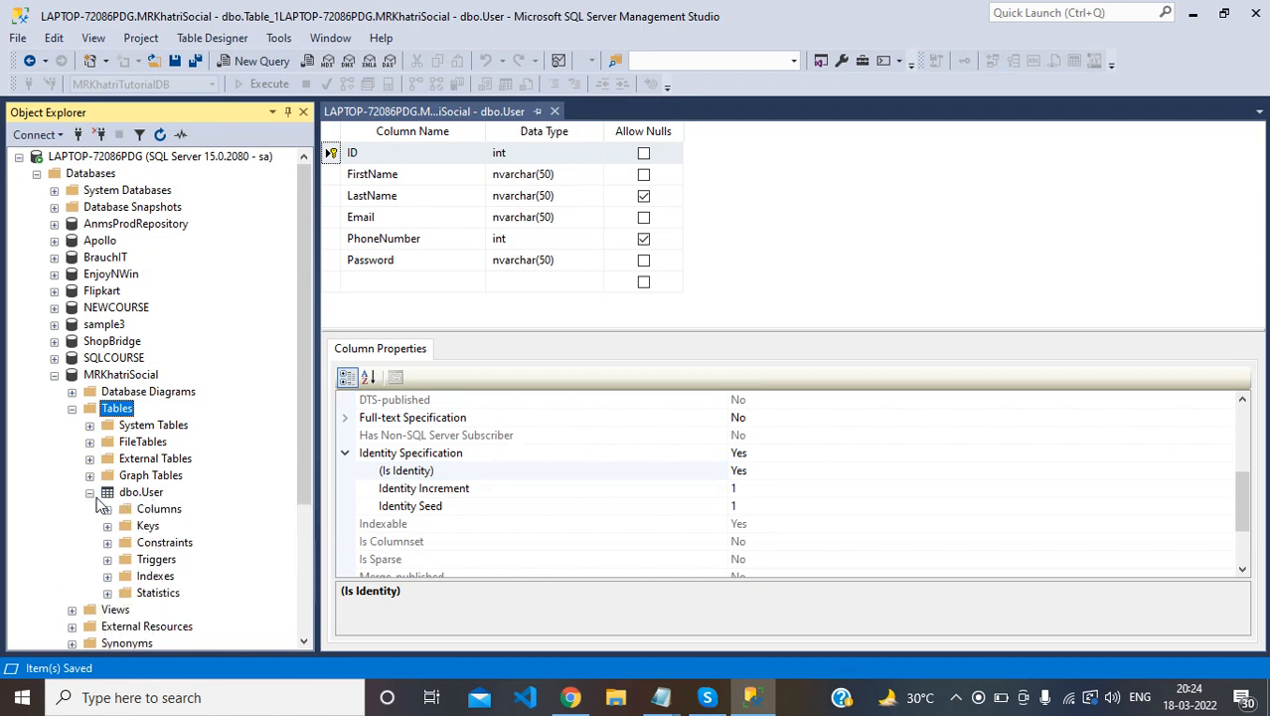
click(106, 508)
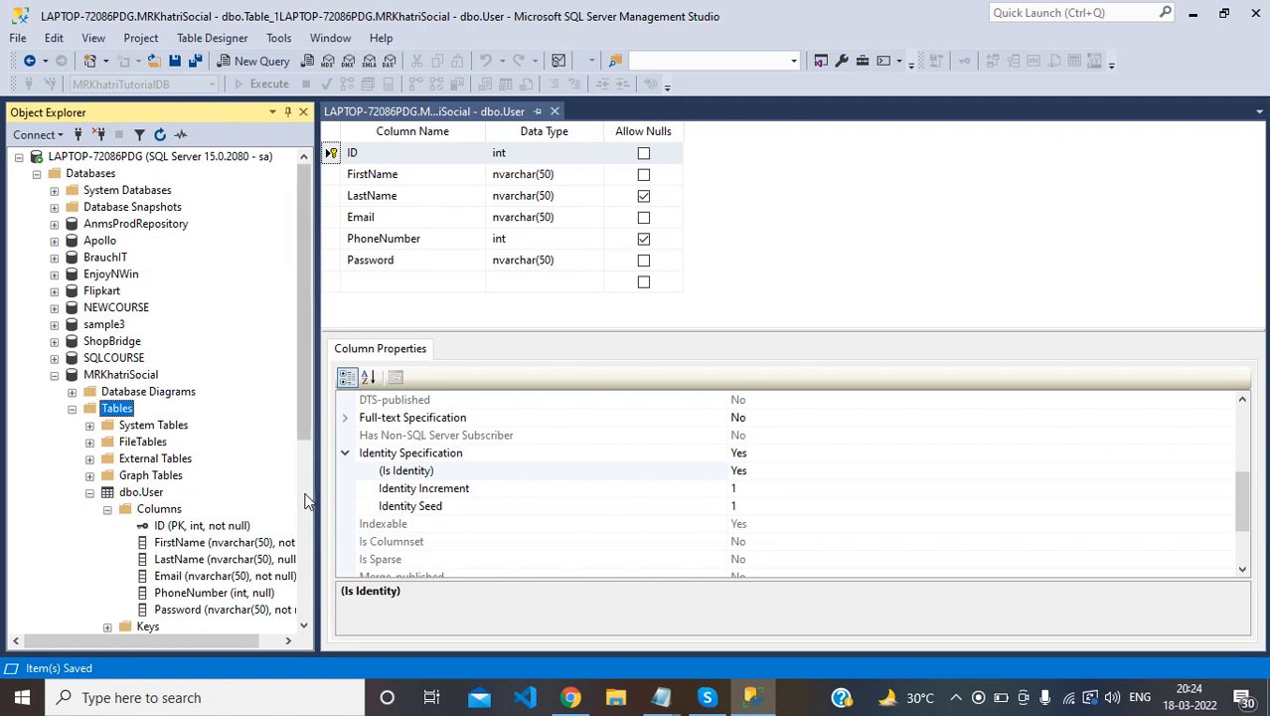
drag(315, 490, 411, 502)
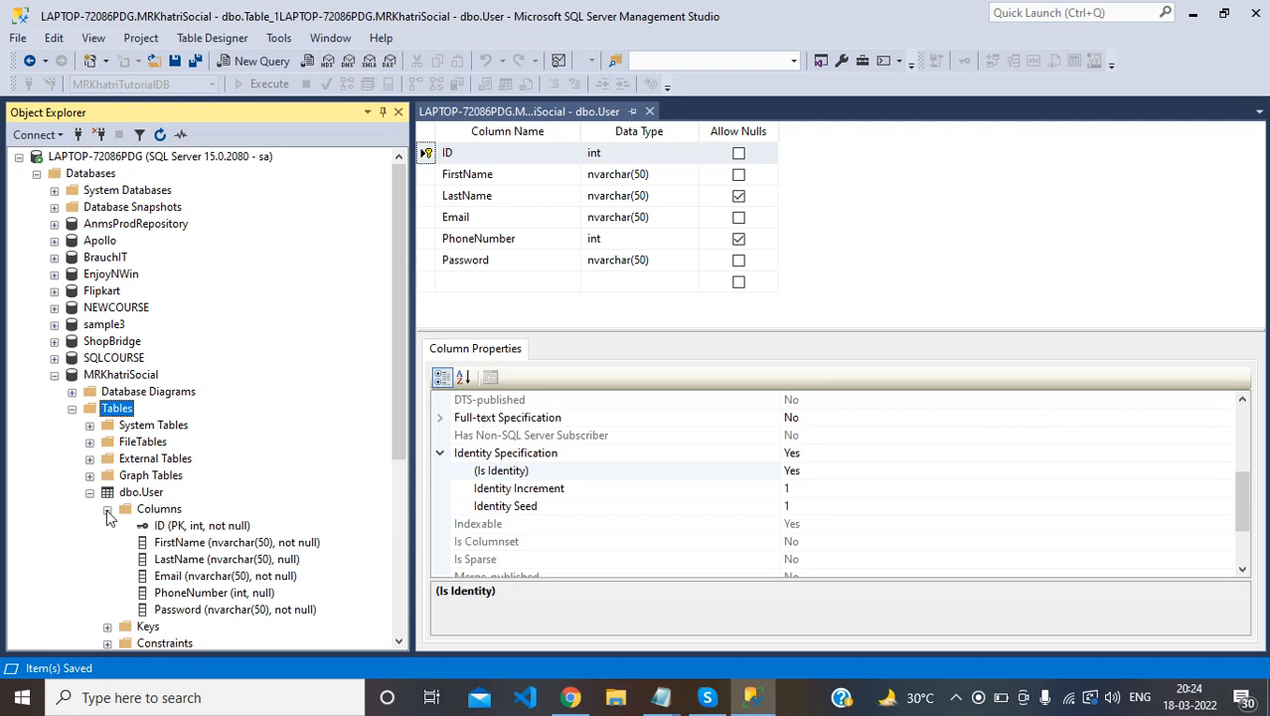
click(108, 509)
click(90, 492)
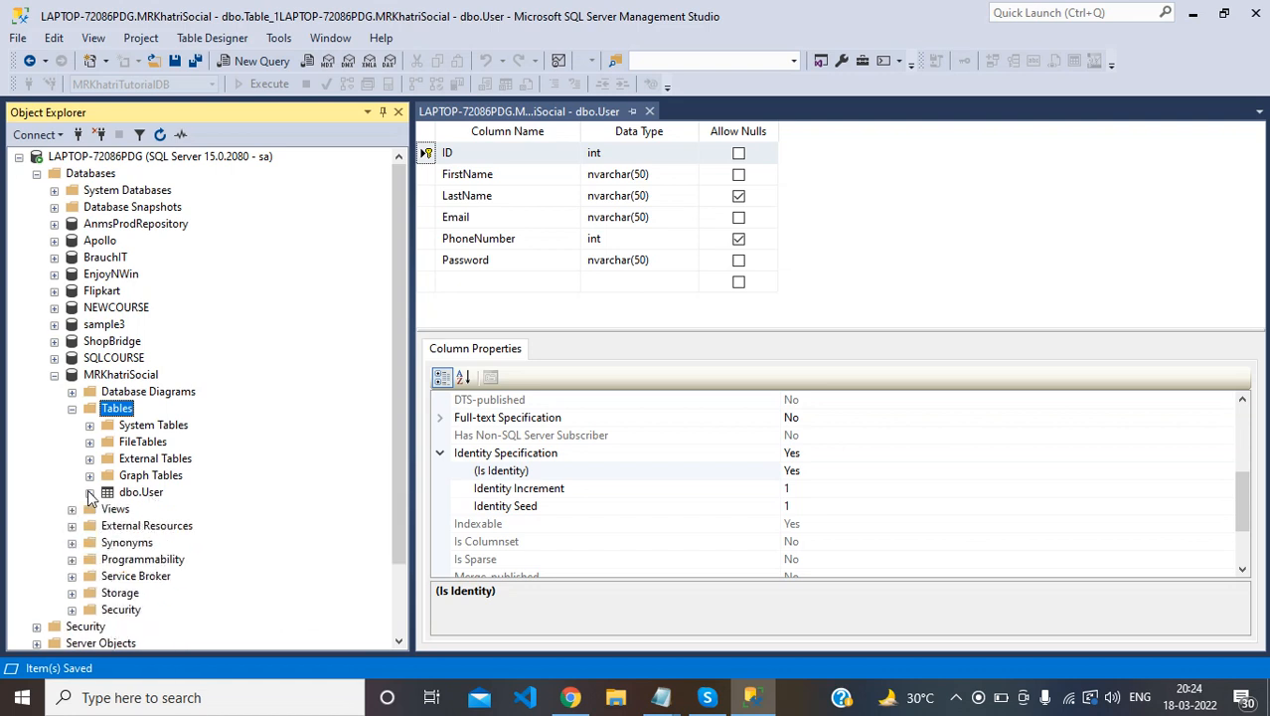